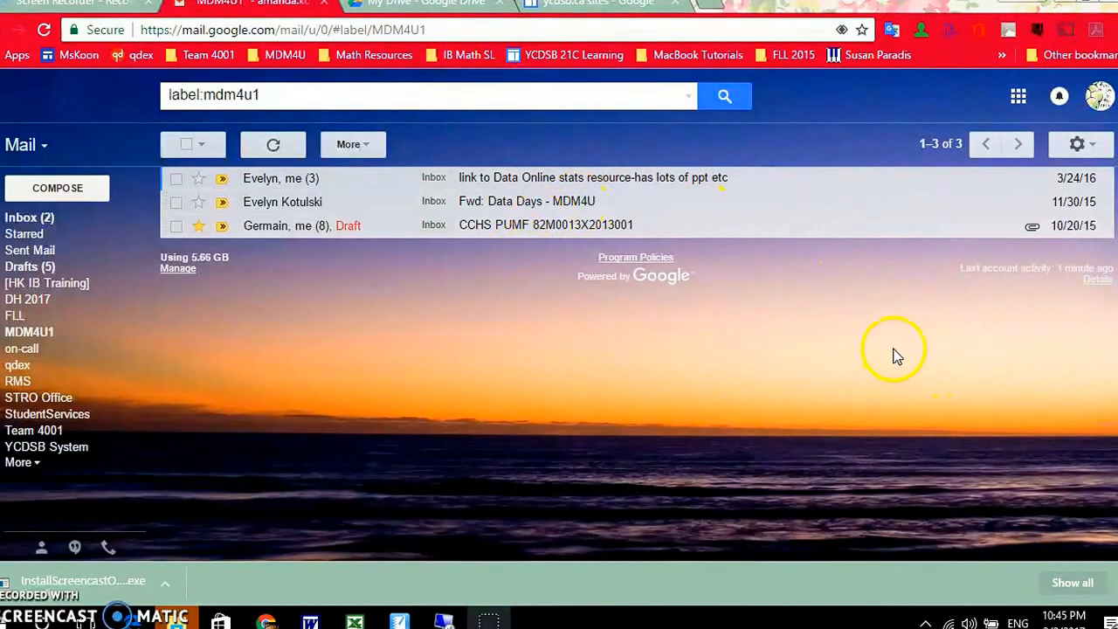
- Look over the available Google apps from the mailbox and switch to My Drive in Google Drive
left_click(1019, 96)
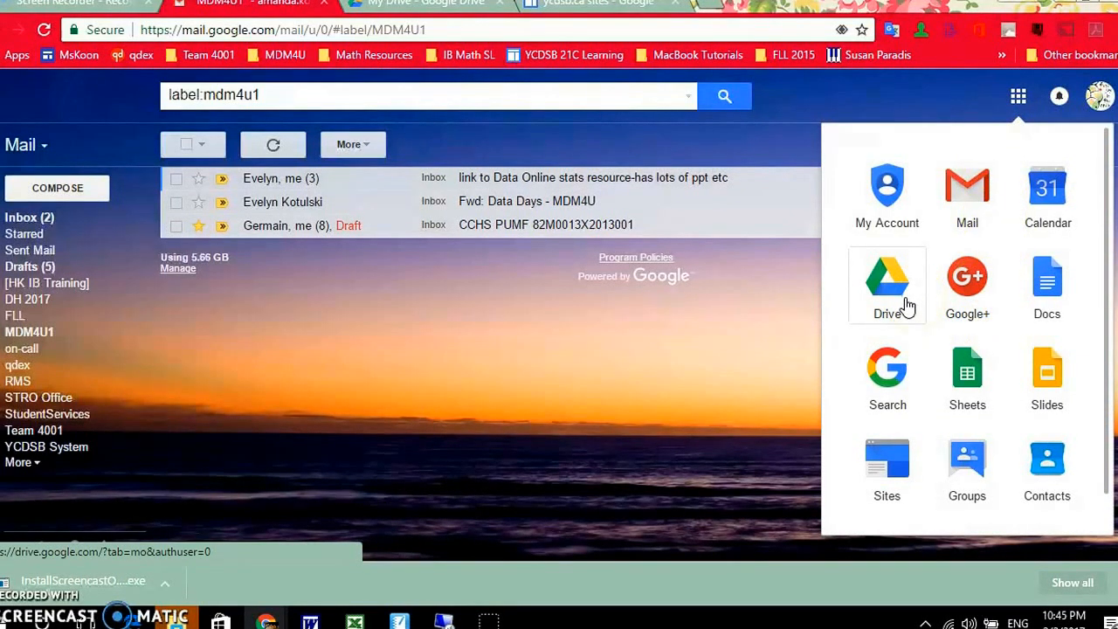
left_click(893, 489)
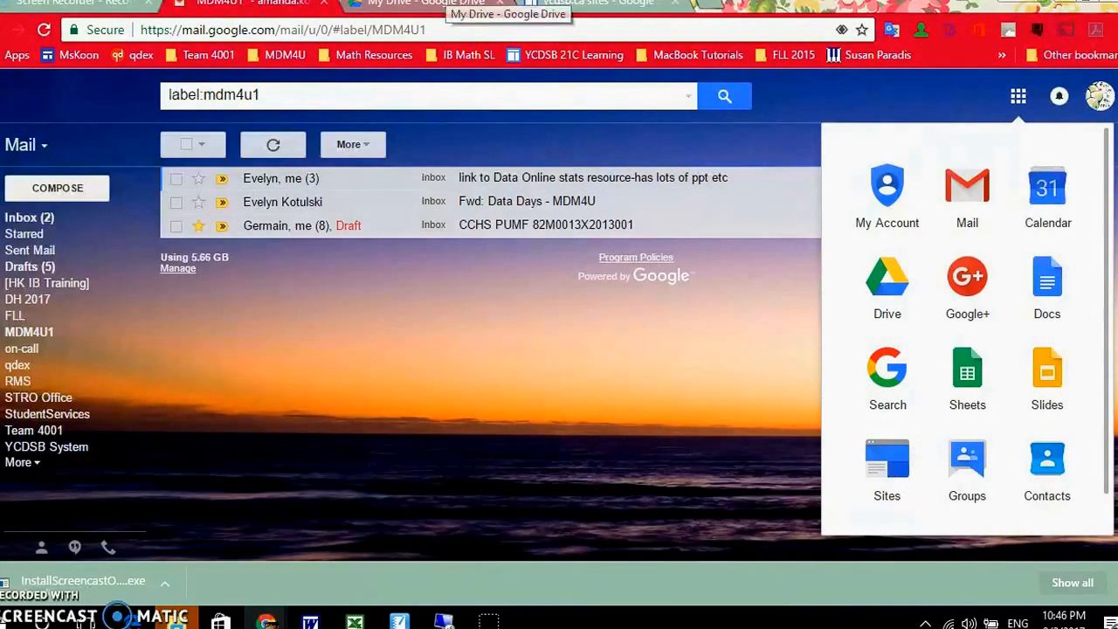
left_click(450, 3)
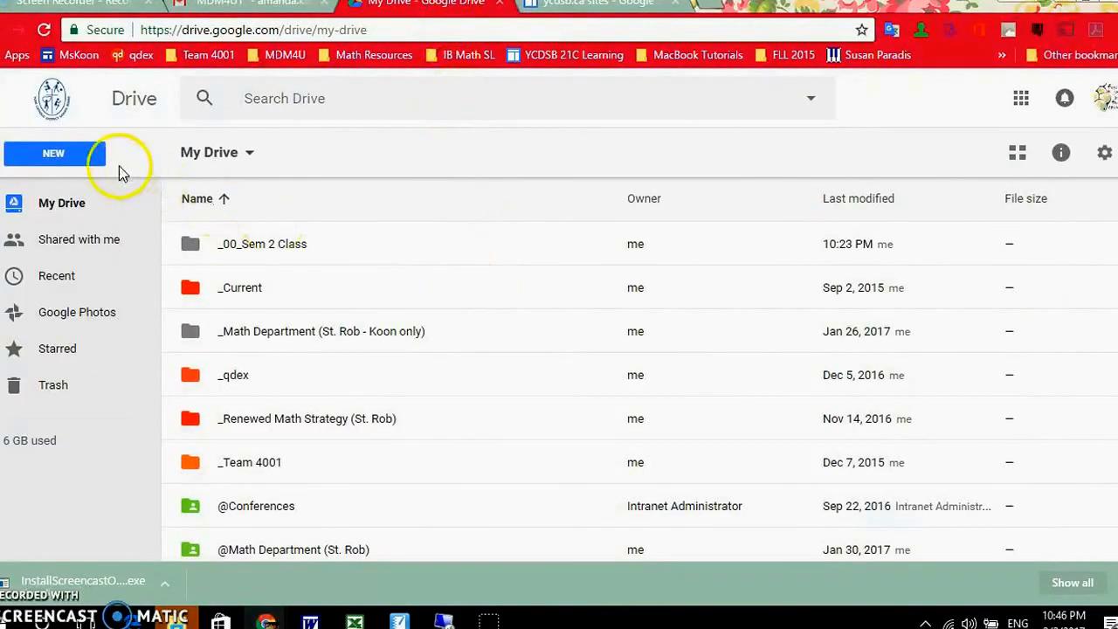
- Create a new folder in My Drive named "__0_New Sem 2 Class"
left_click(68, 157)
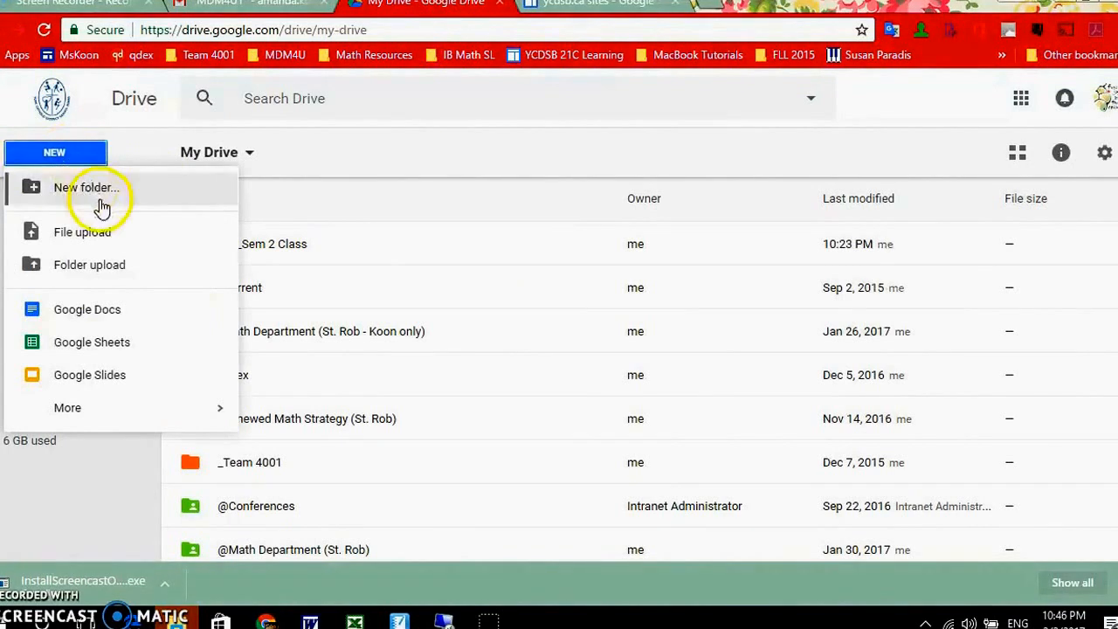
left_click(86, 188)
type("--)0")
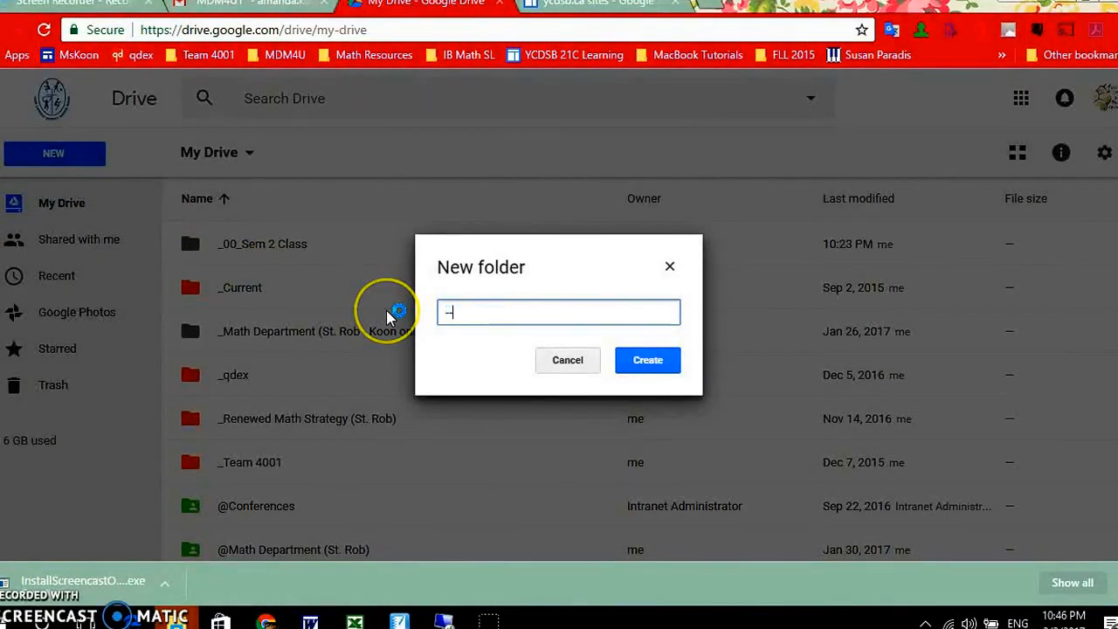
key("BackSpace")
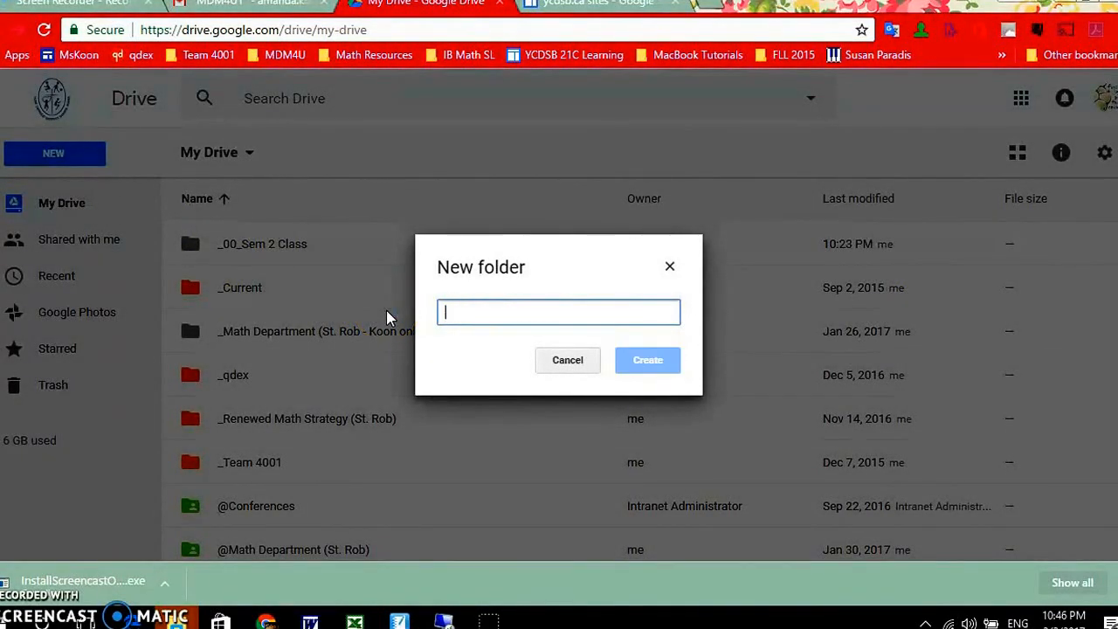
type("__0")
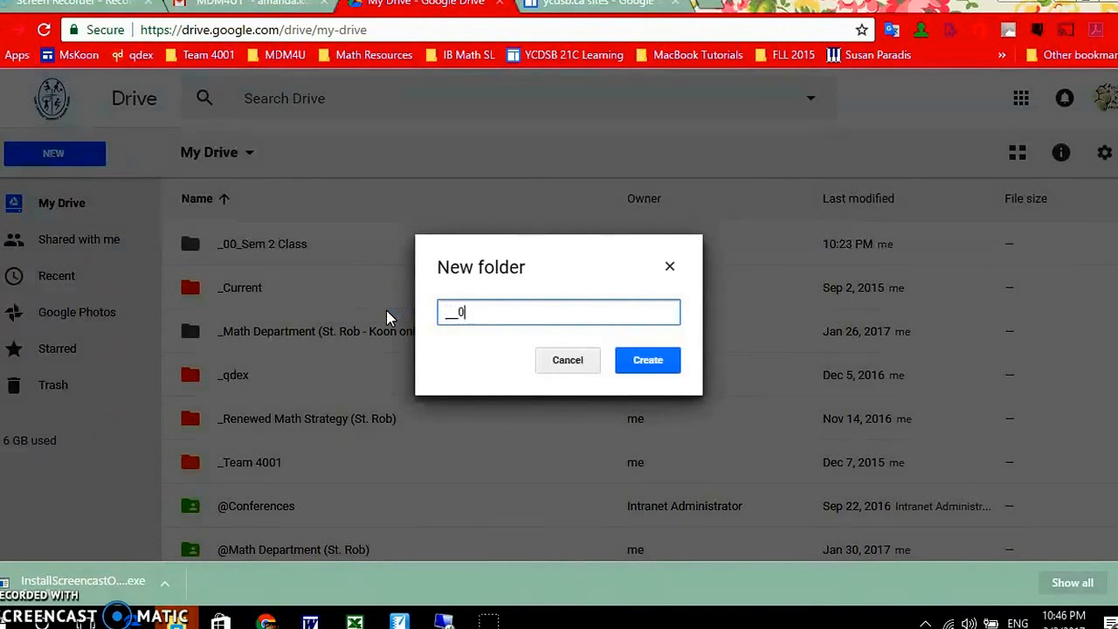
type("_New Sem 2 Class")
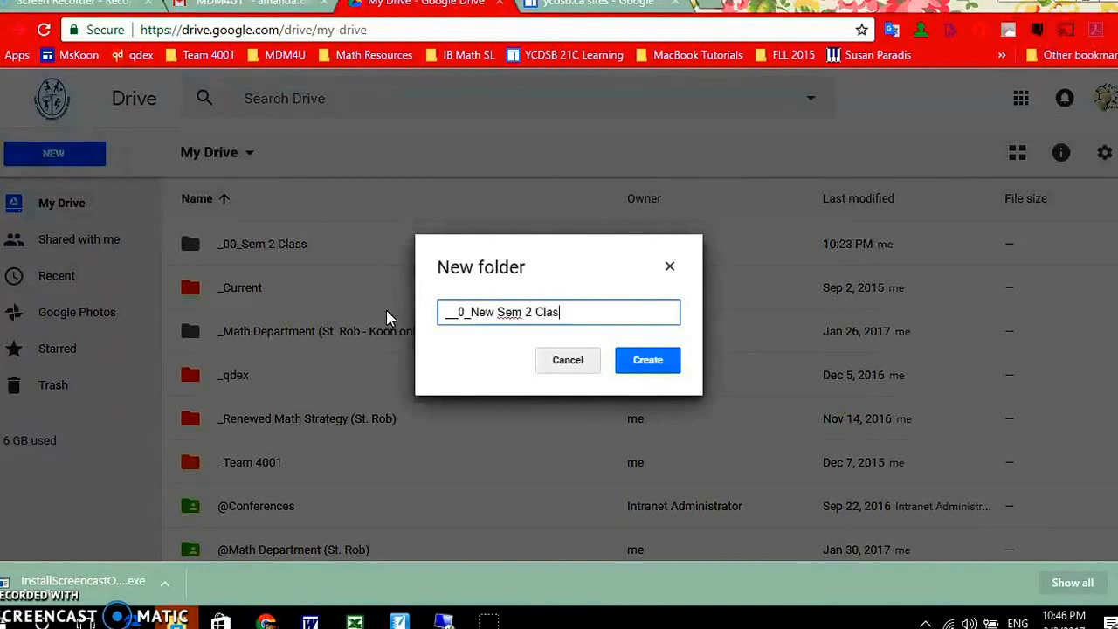
left_click(659, 374)
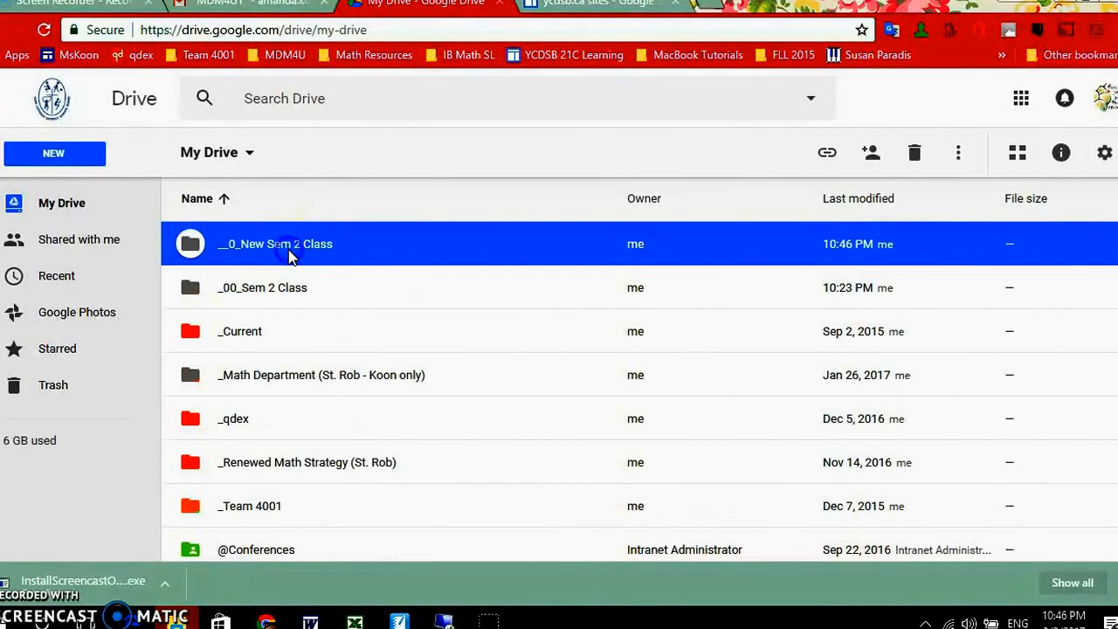
- Open the "__0_New Sem 2 Class" folder and create a subfolder in it named "Ch 1"
double_click(289, 251)
left_click(61, 154)
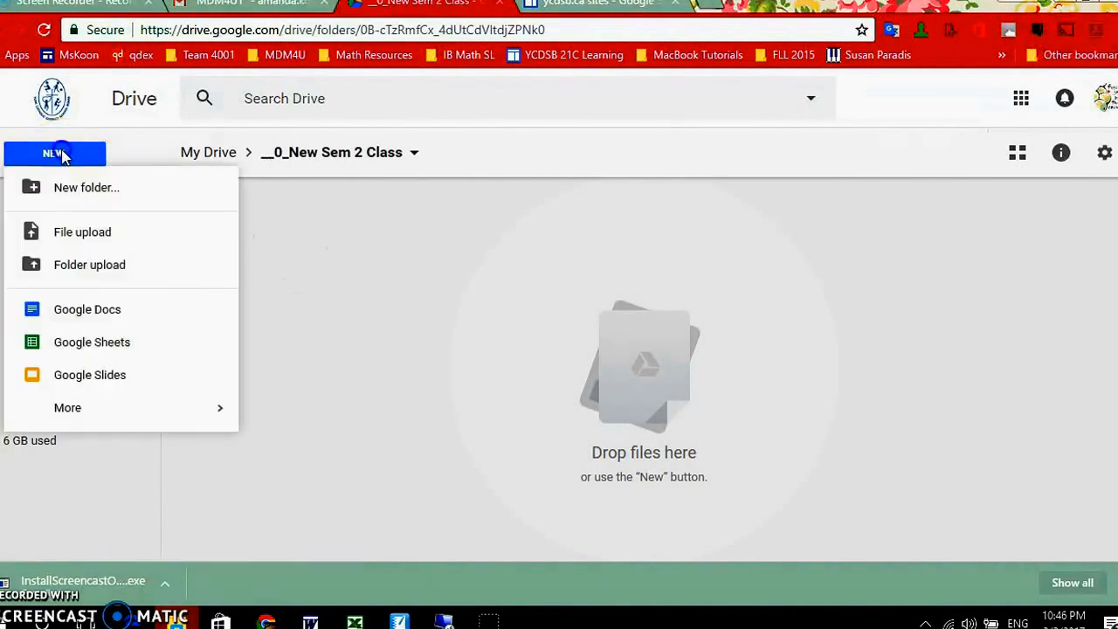
left_click(87, 185)
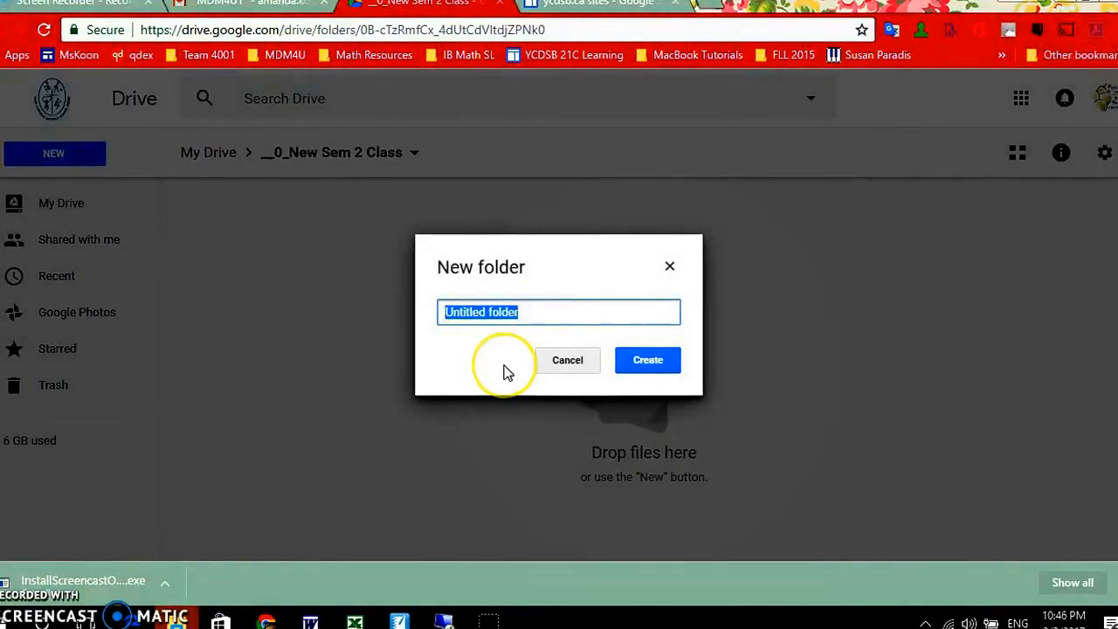
type("Ch 1")
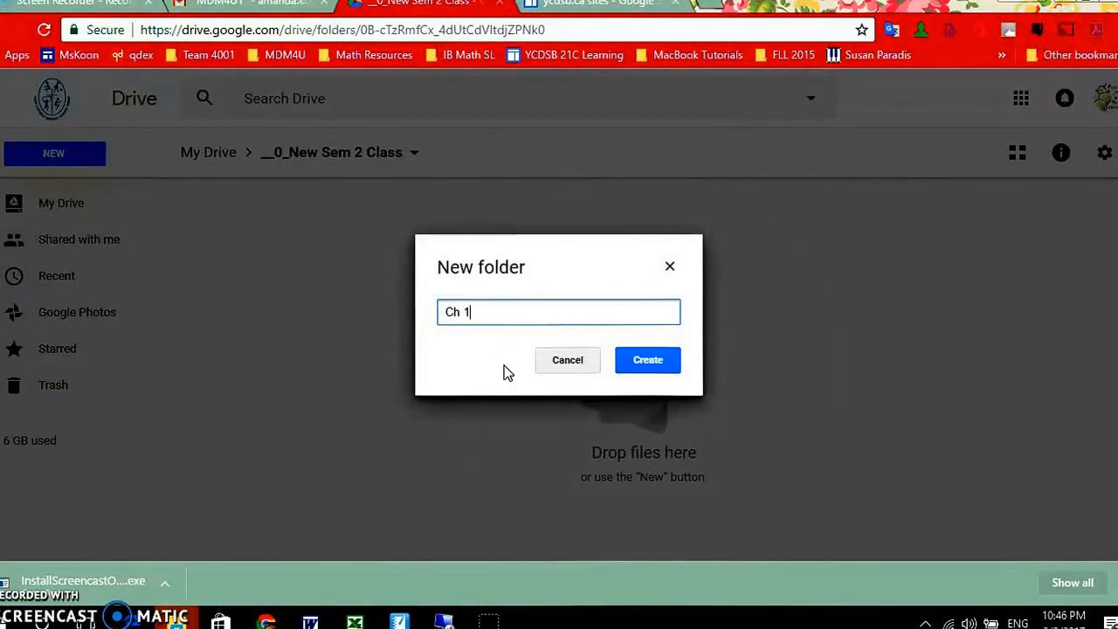
key("Return")
- Create a second subfolder named "Ch 2" alongside "Ch 1"
left_click(77, 155)
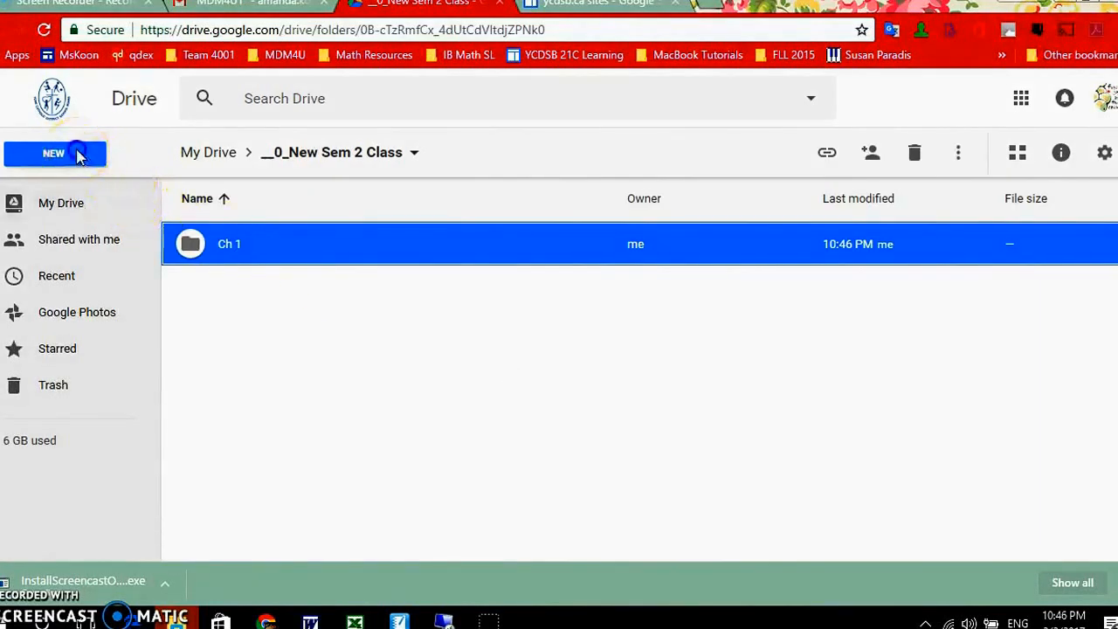
left_click(120, 194)
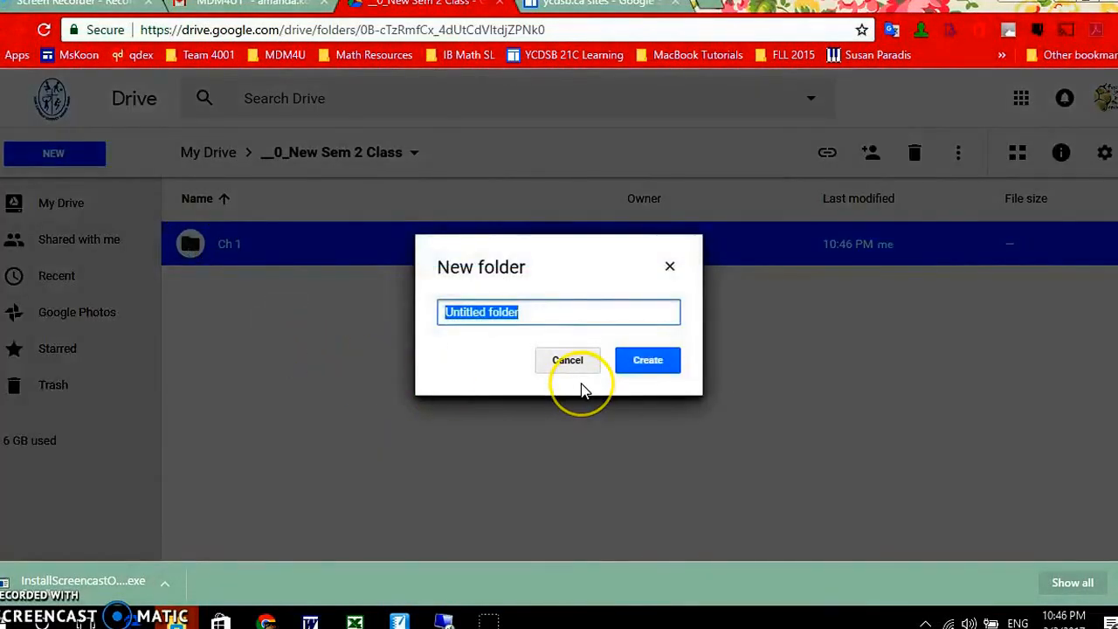
type("Ch 2")
key("Return")
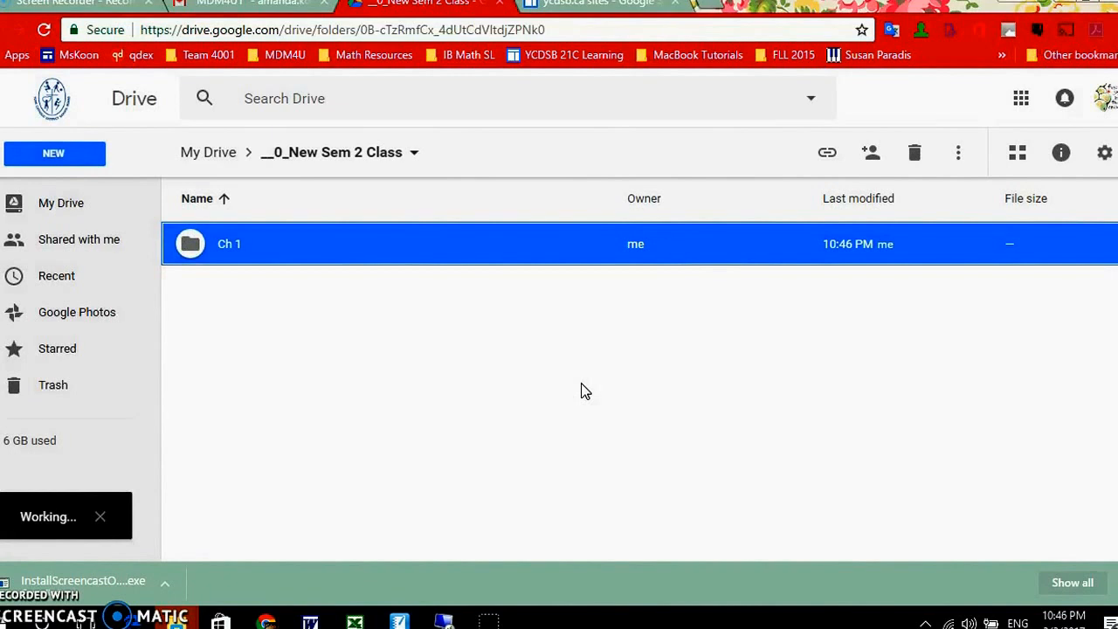
- Return to My Drive and turn on link sharing for the "__0_New Sem 2 Class" folder
left_click(206, 158)
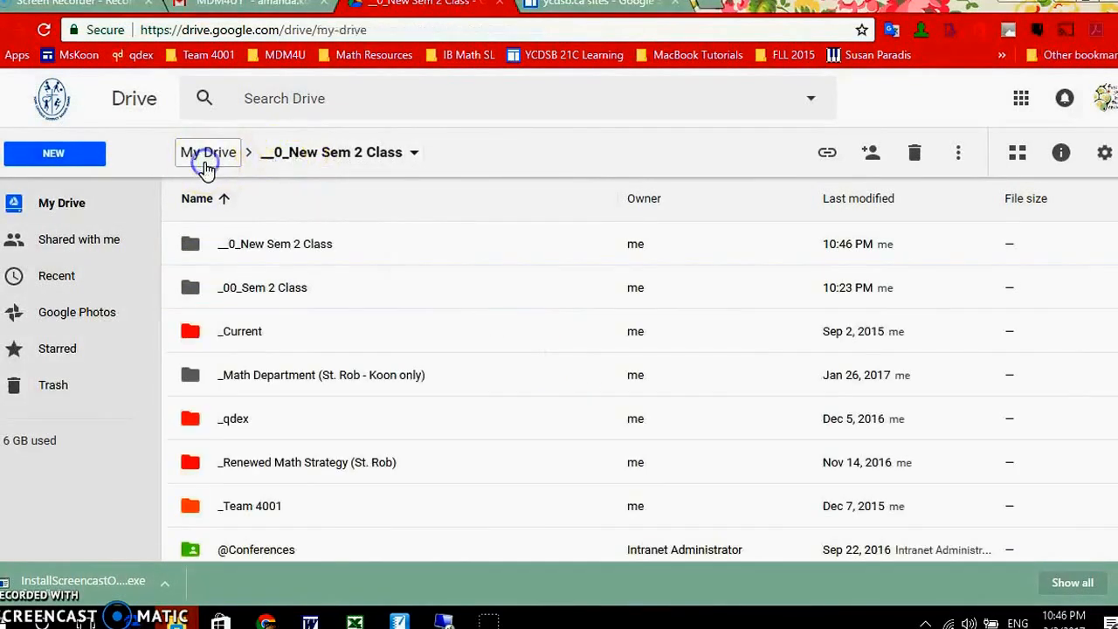
left_click(269, 253)
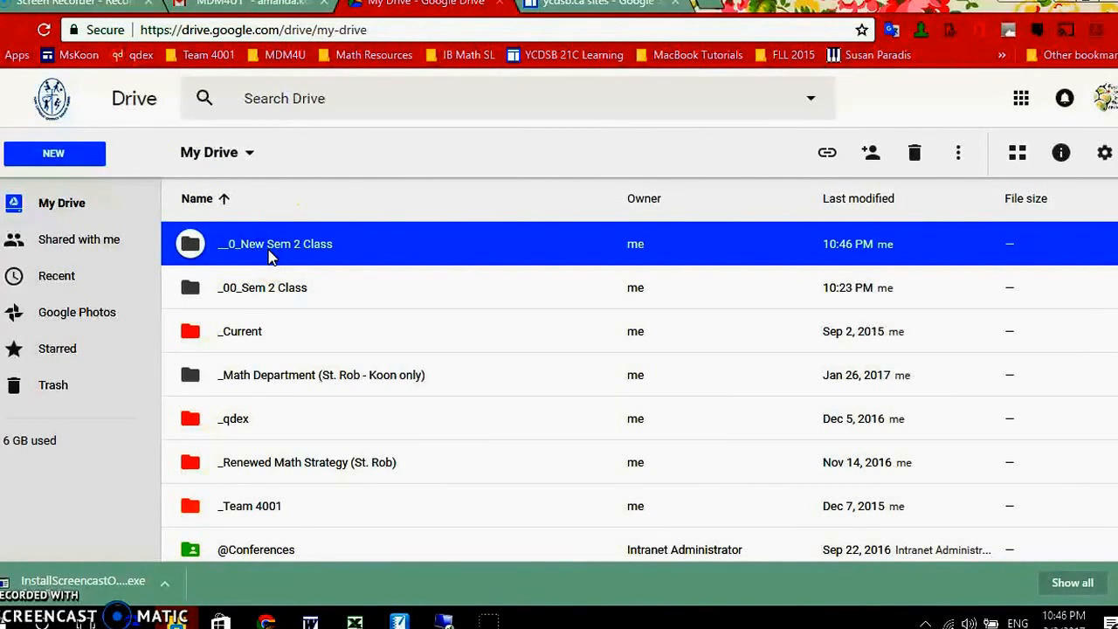
right_click(269, 254)
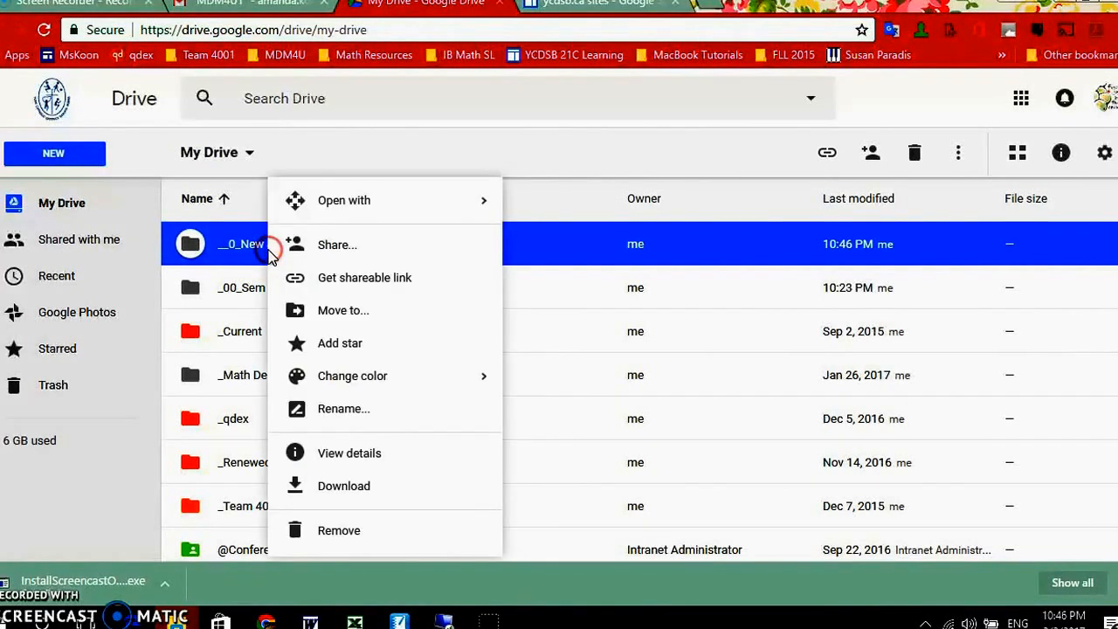
left_click(336, 246)
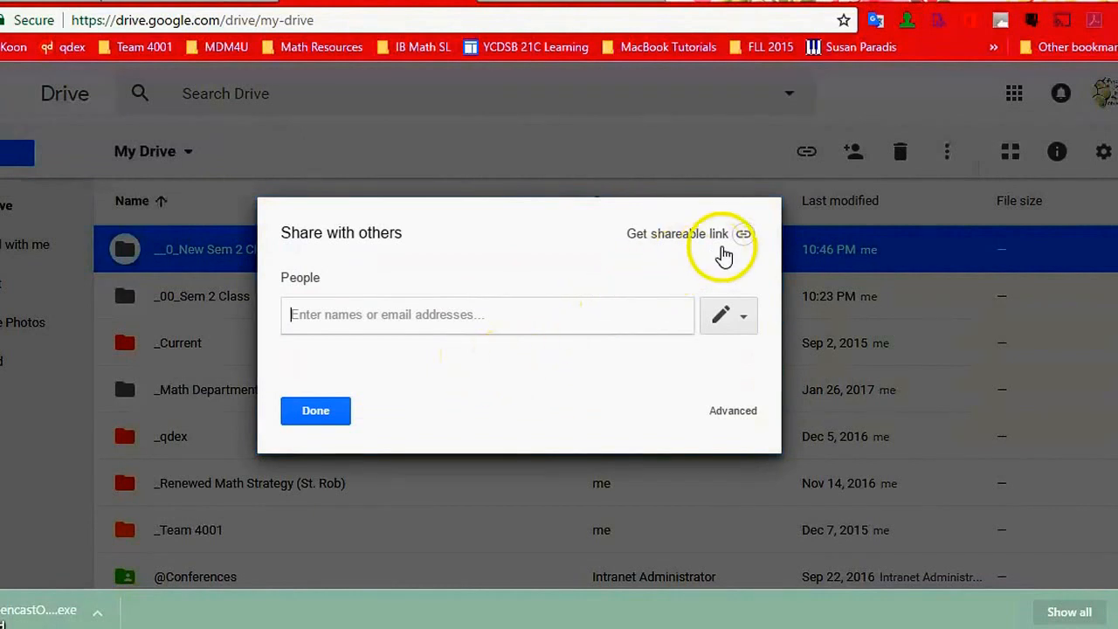
left_click(741, 239)
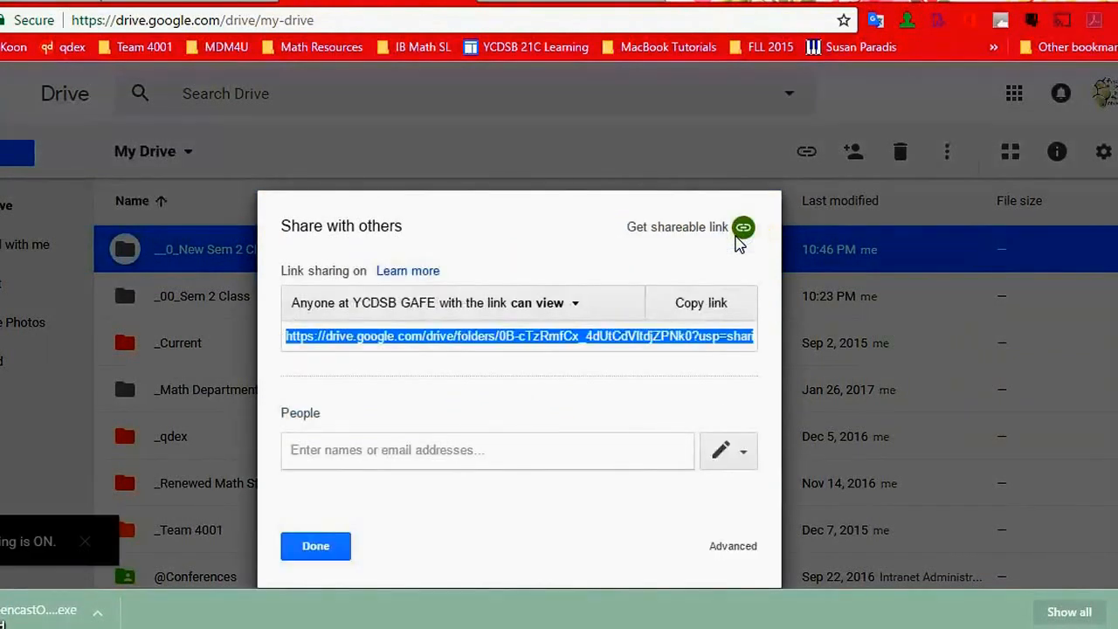
- Set the folder's link sharing to "On - Anyone with the link" with view-only access, save it and finish sharing
left_click(359, 304)
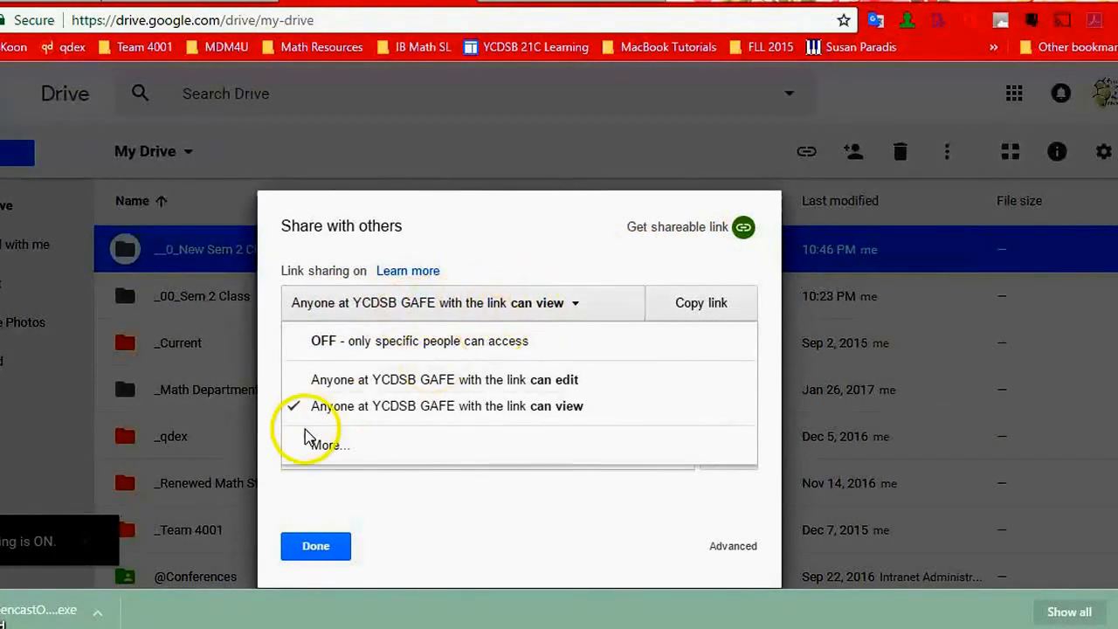
left_click(336, 446)
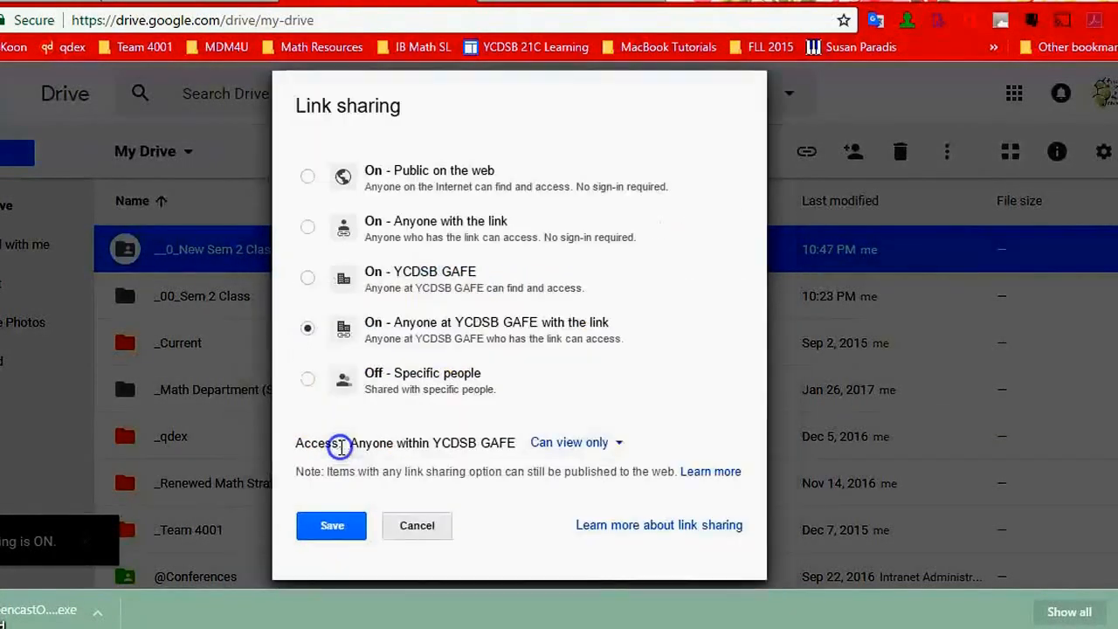
left_click(346, 231)
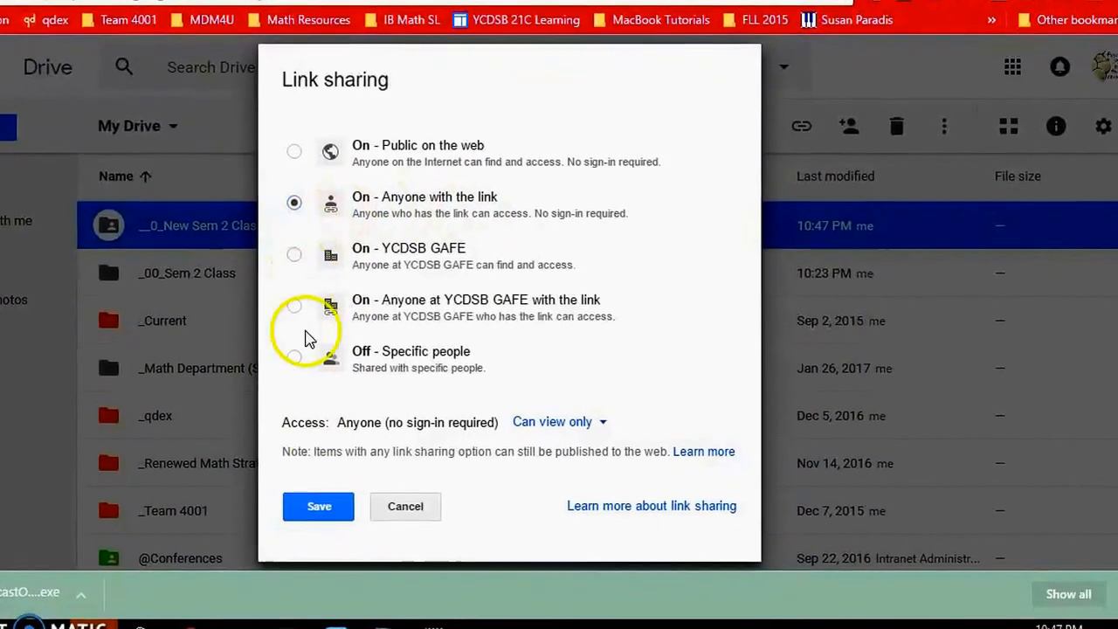
left_click(322, 503)
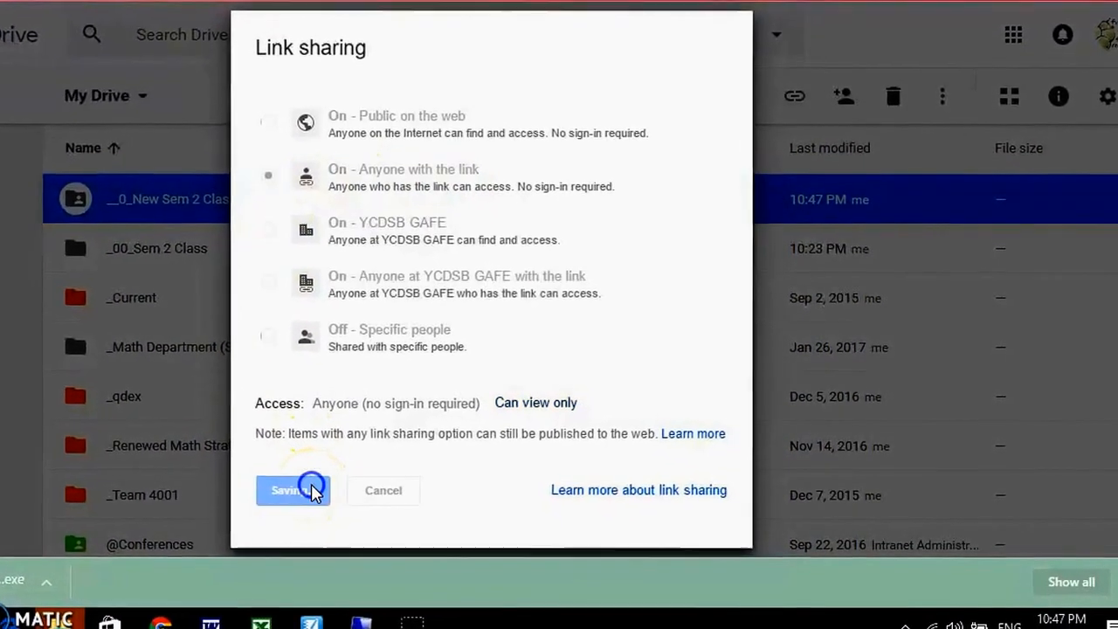
left_click(284, 453)
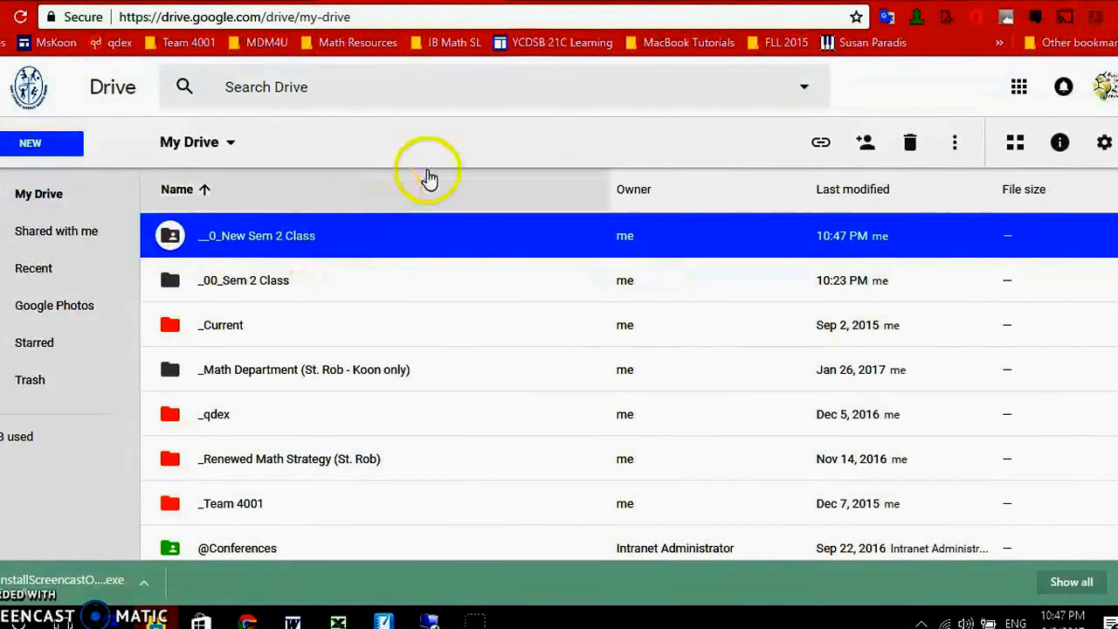
- In Google Sites, create a top-level Web Page named "__0_New Sem 2 Class" in the teacher's St. Robert site
left_click(535, 2)
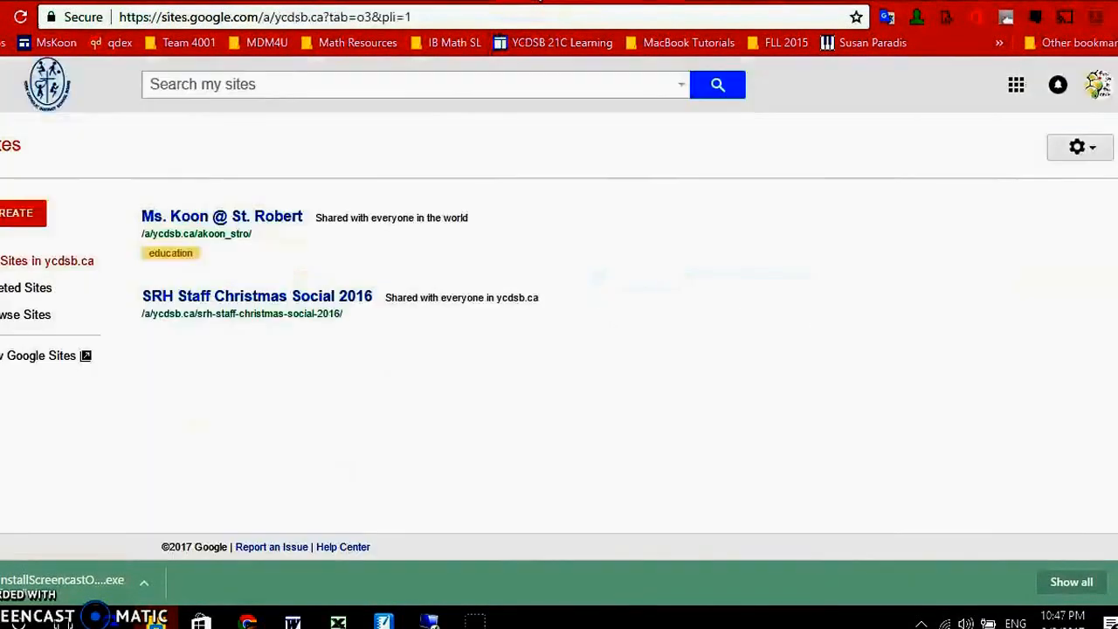
left_click(223, 218)
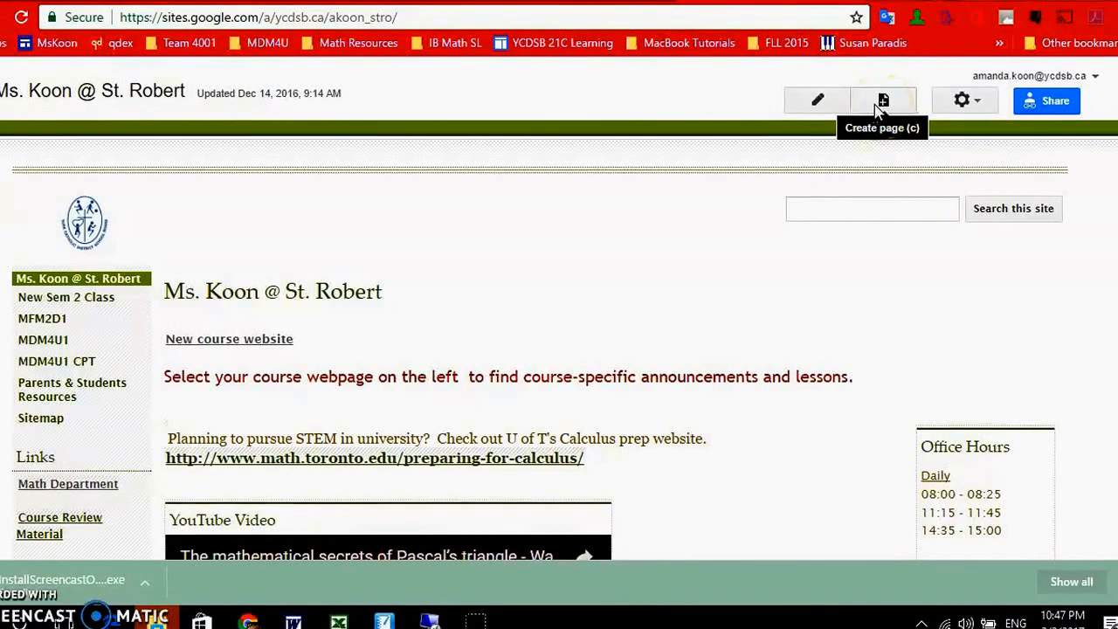
left_click(876, 110)
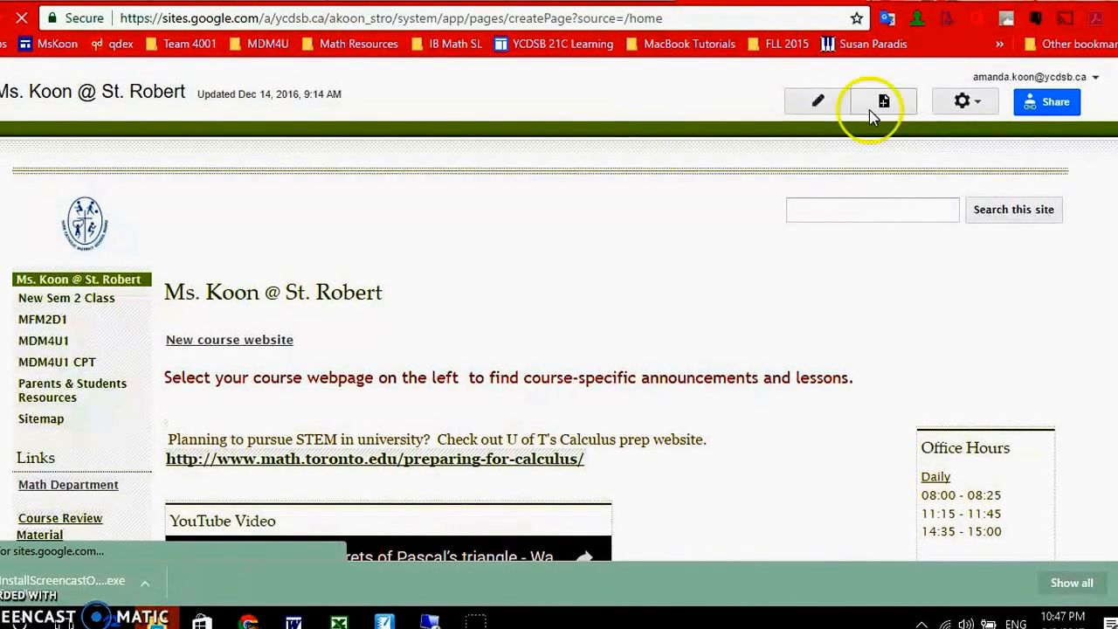
left_click(194, 309)
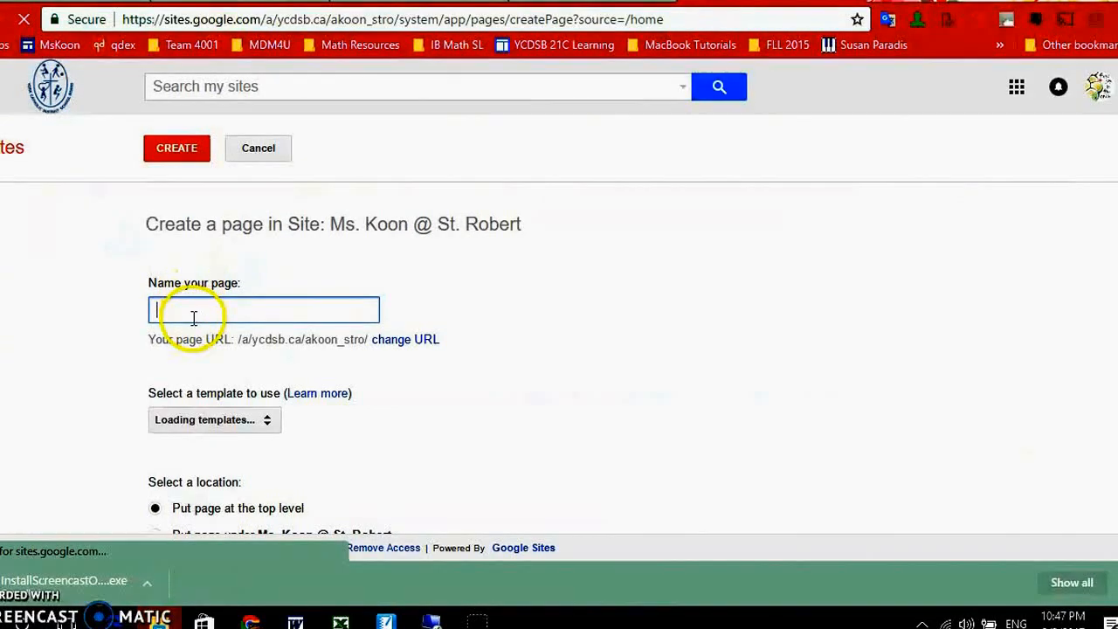
type("__")
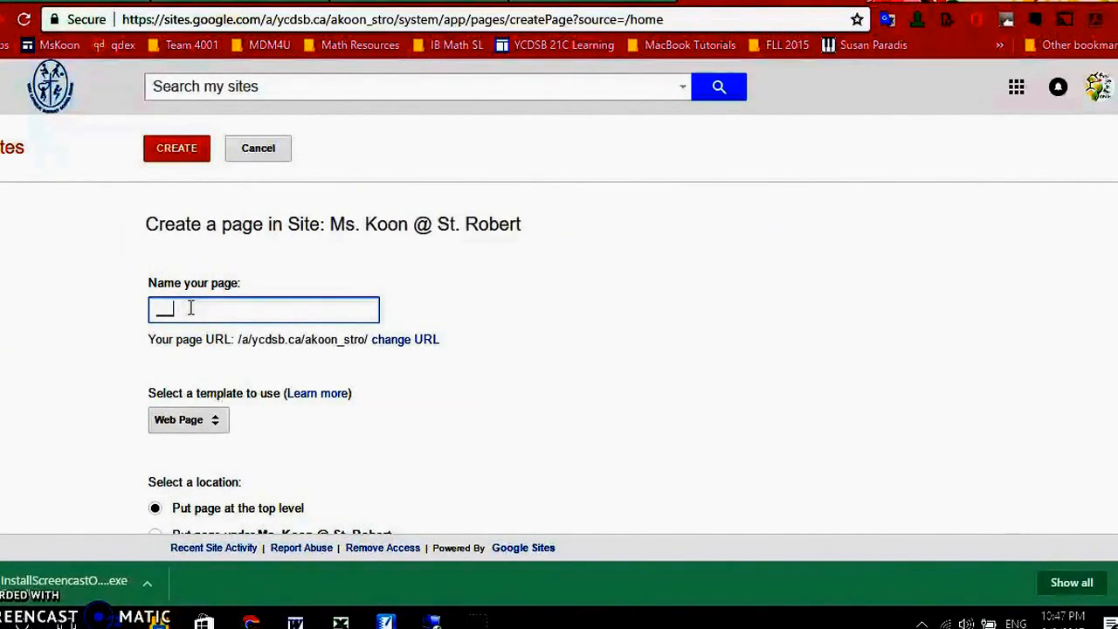
type("0_")
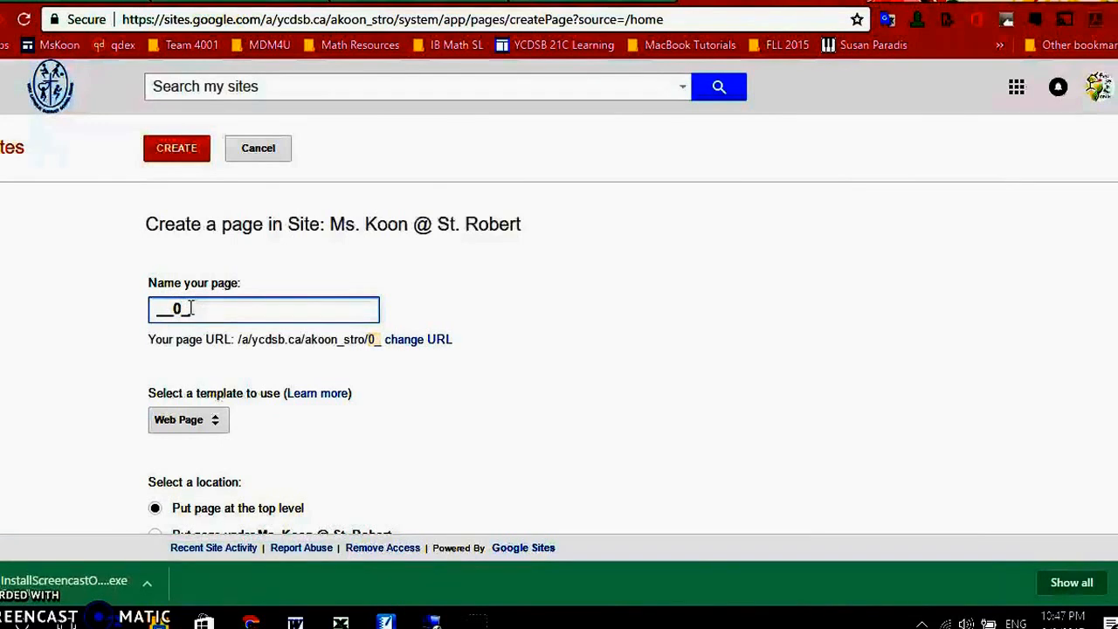
type("New Sem 2 Class")
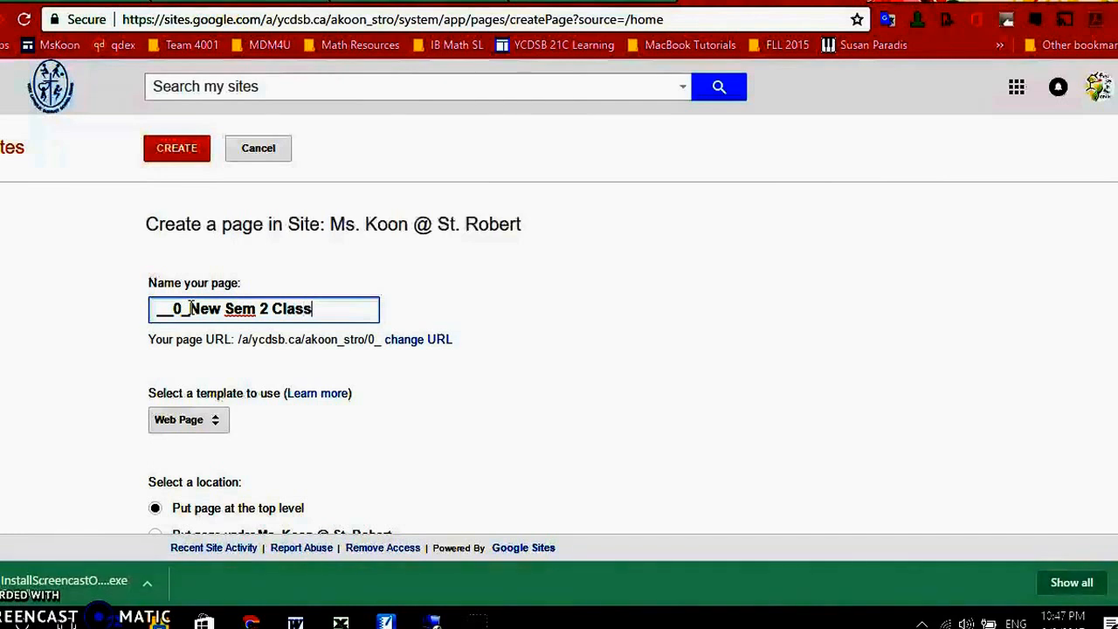
scroll(17, 348, "down", 2)
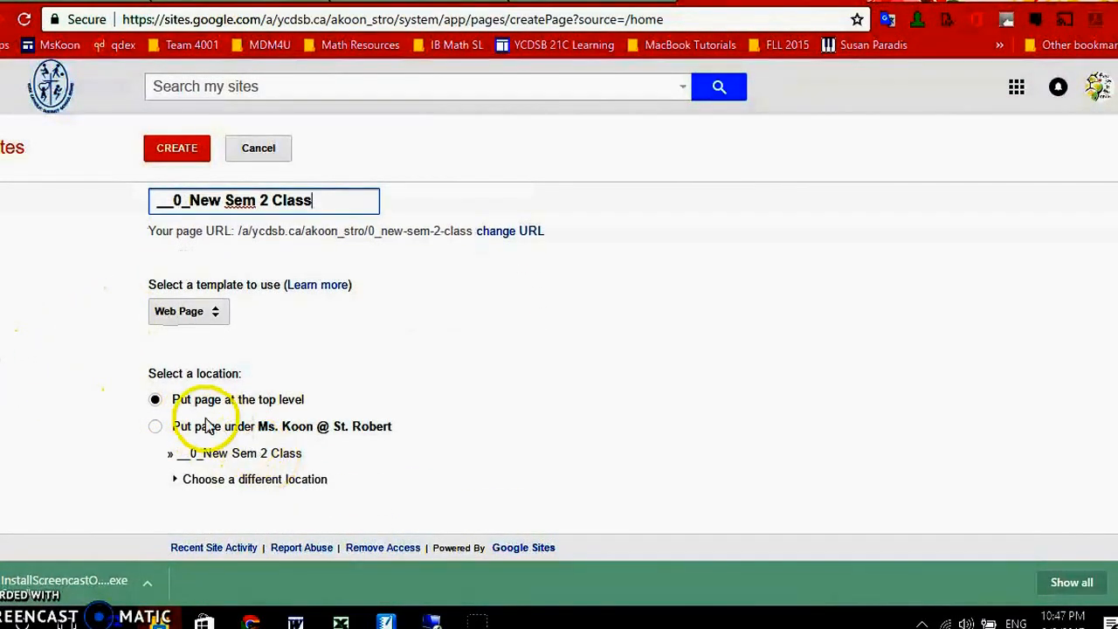
left_click(176, 154)
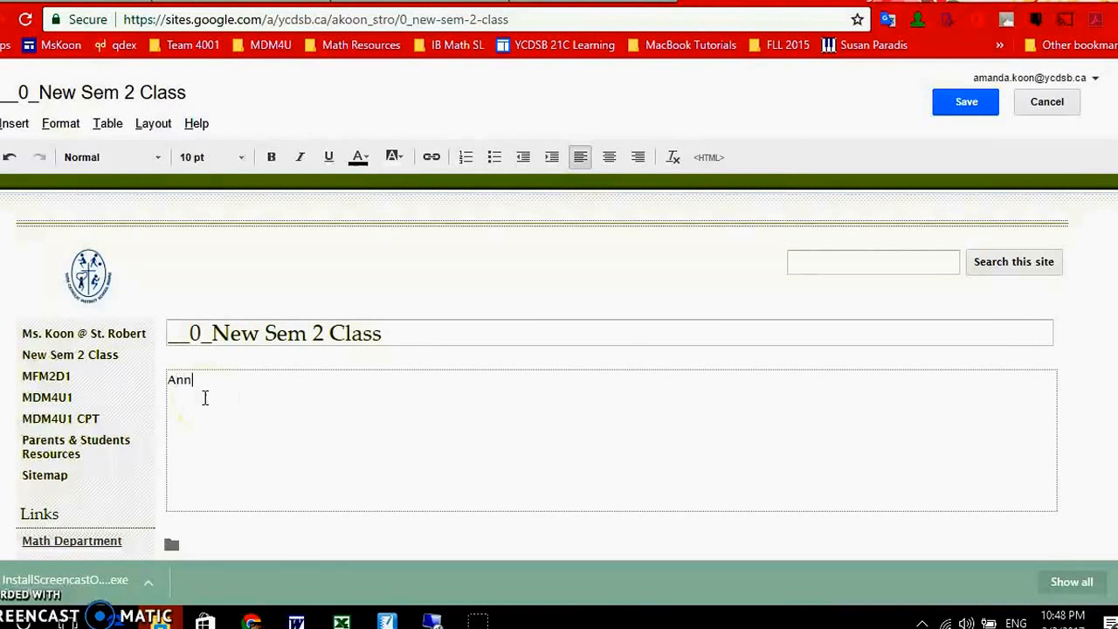
- Enter "Announcements" as the page's body text and leave several blank lines below it
type("ements")
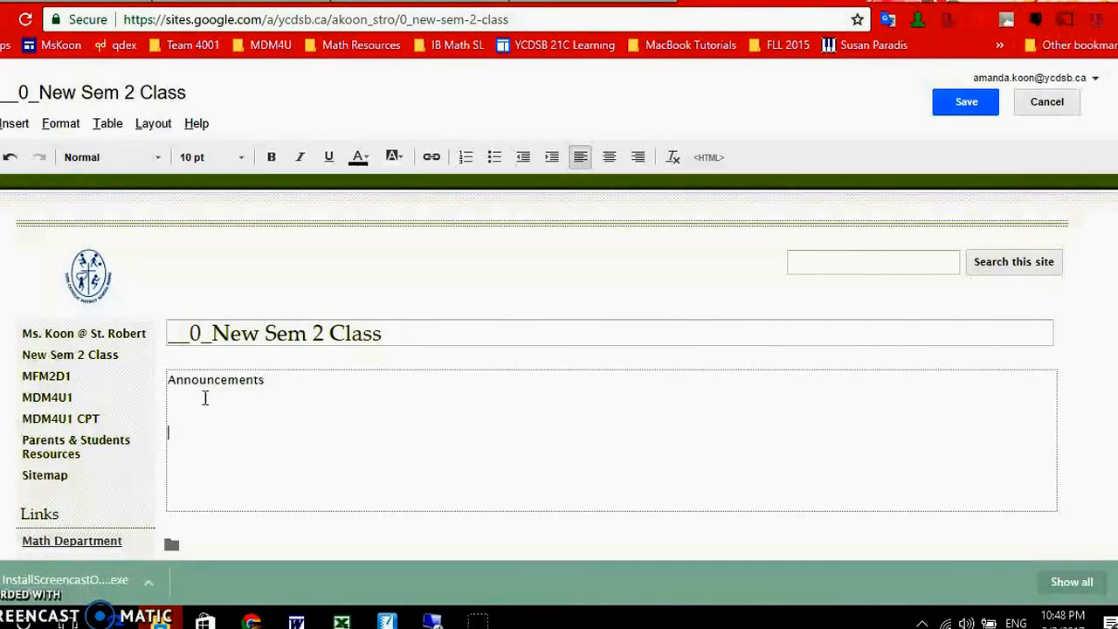
scroll(392, 405, "down", 3)
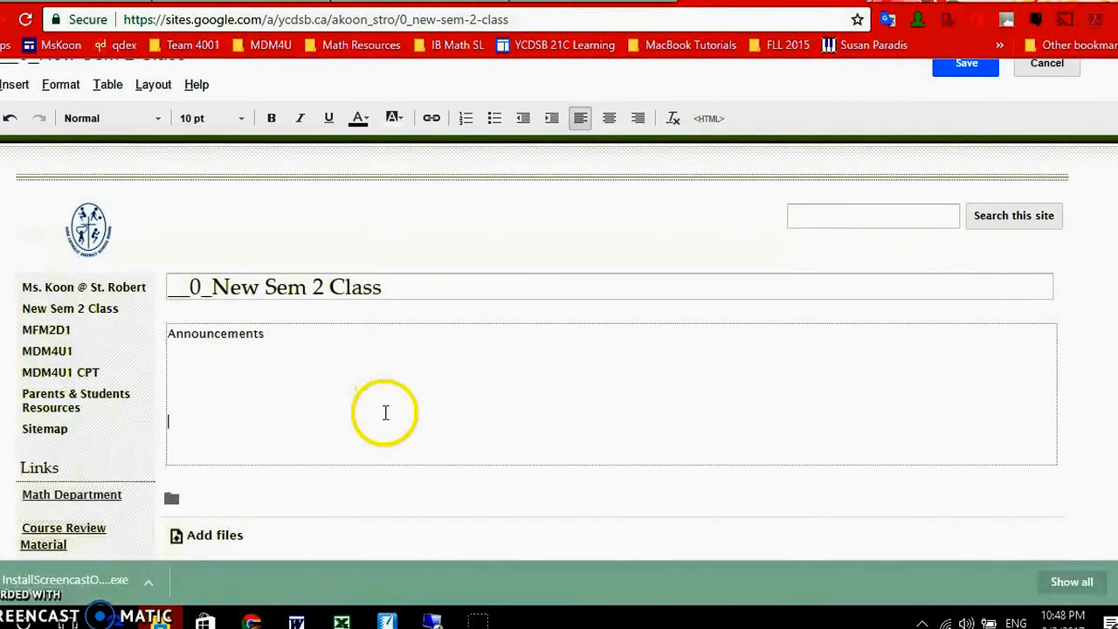
left_click(200, 282)
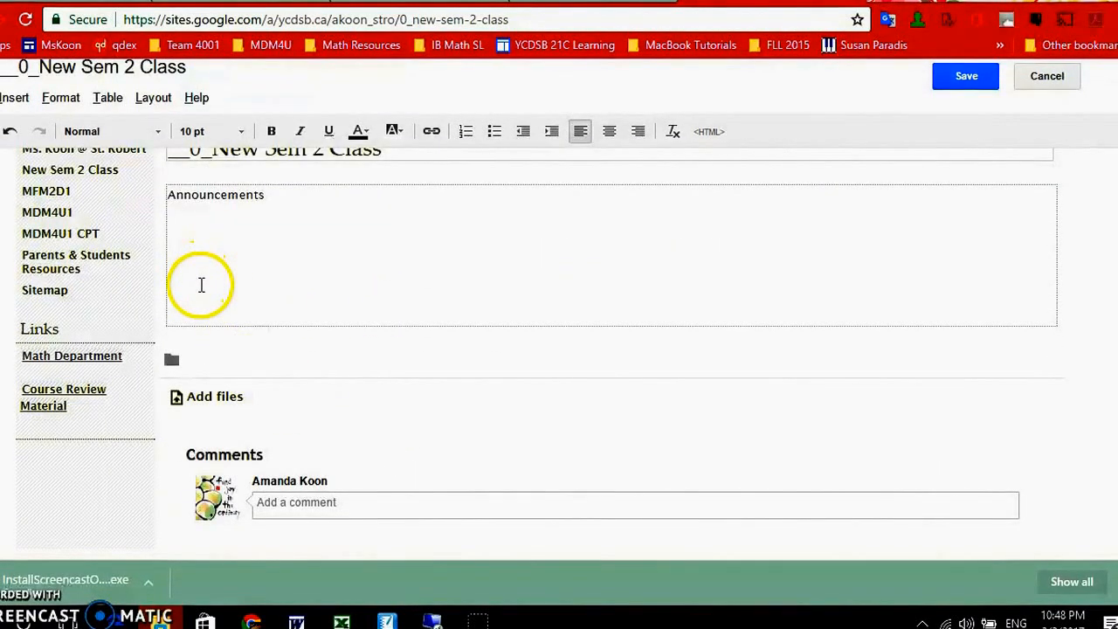
- Insert a Google Drive folder below the announcements text, choosing "__0_New Sem 2 Class" as the folder
left_click(11, 106)
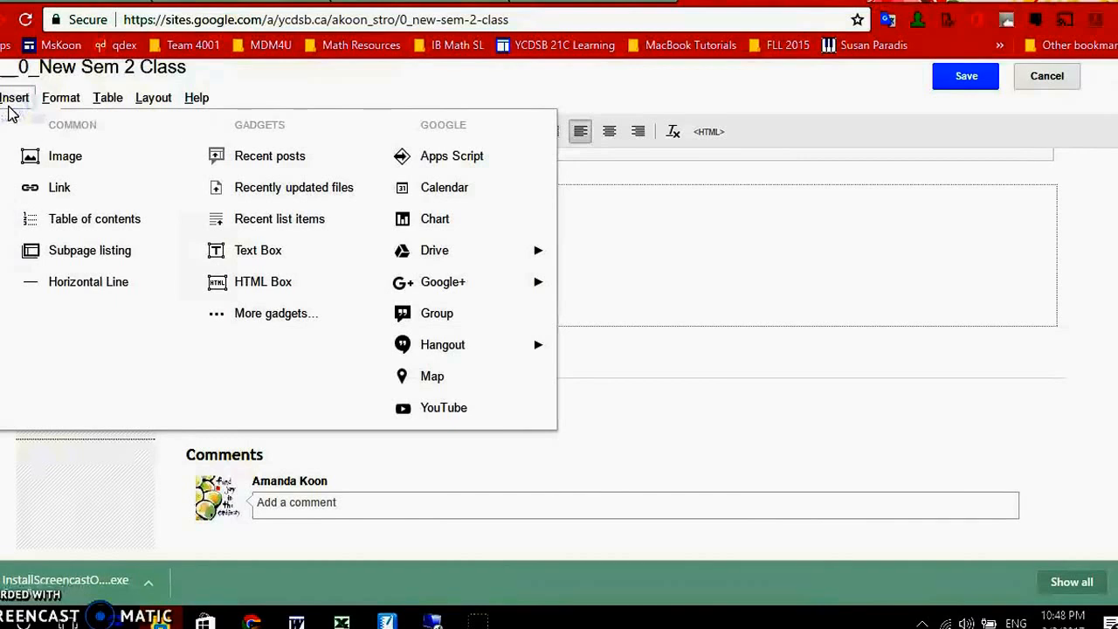
mouse_move(441, 257)
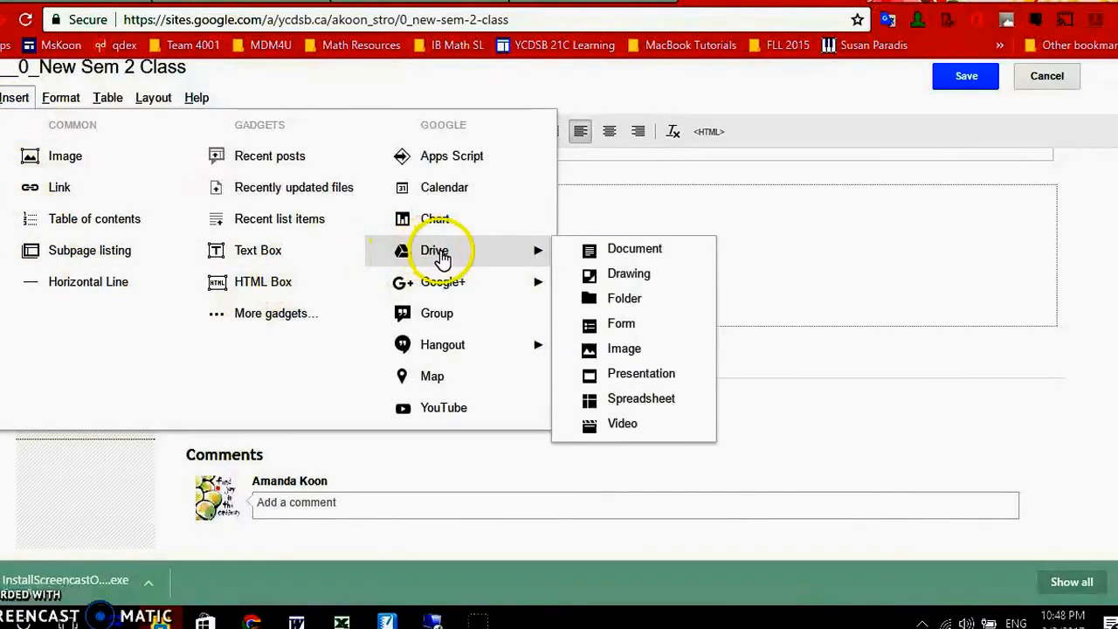
left_click(627, 299)
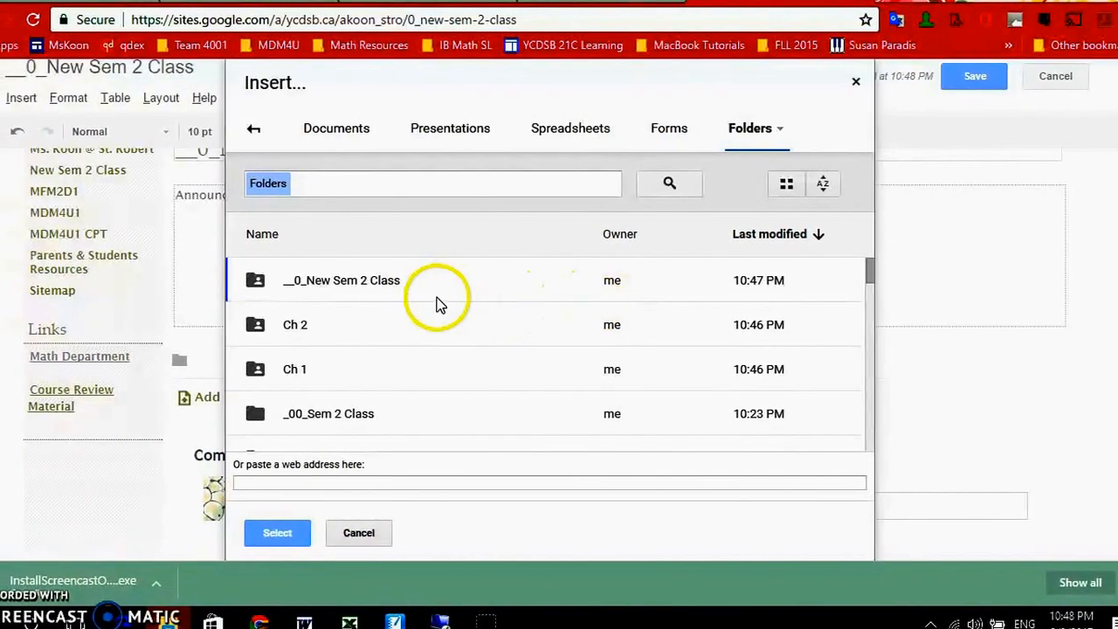
left_click(385, 288)
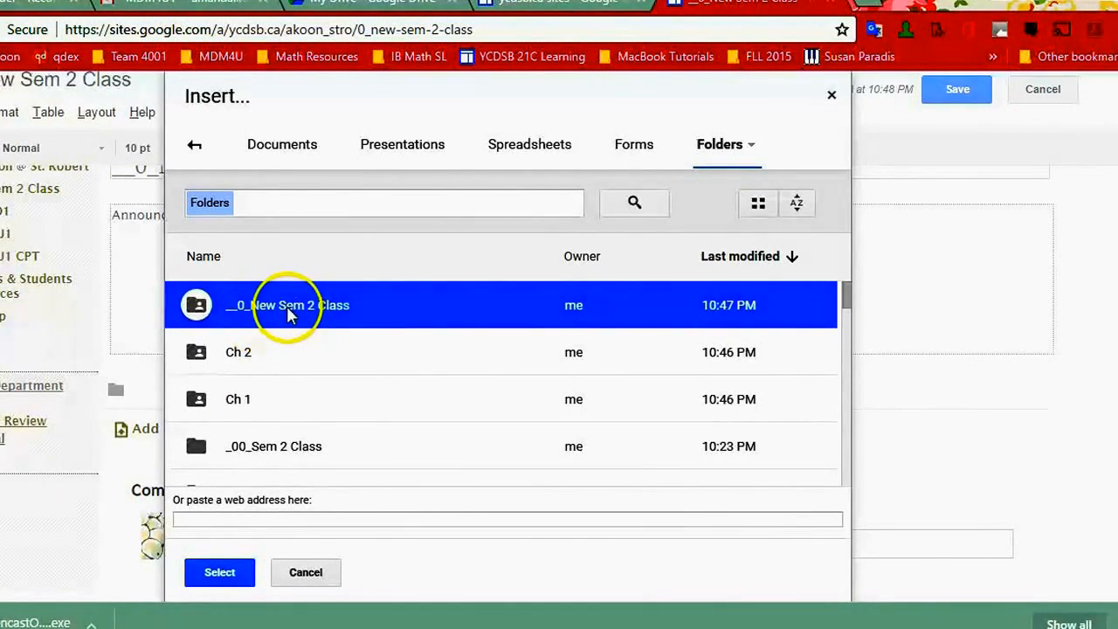
left_click(203, 575)
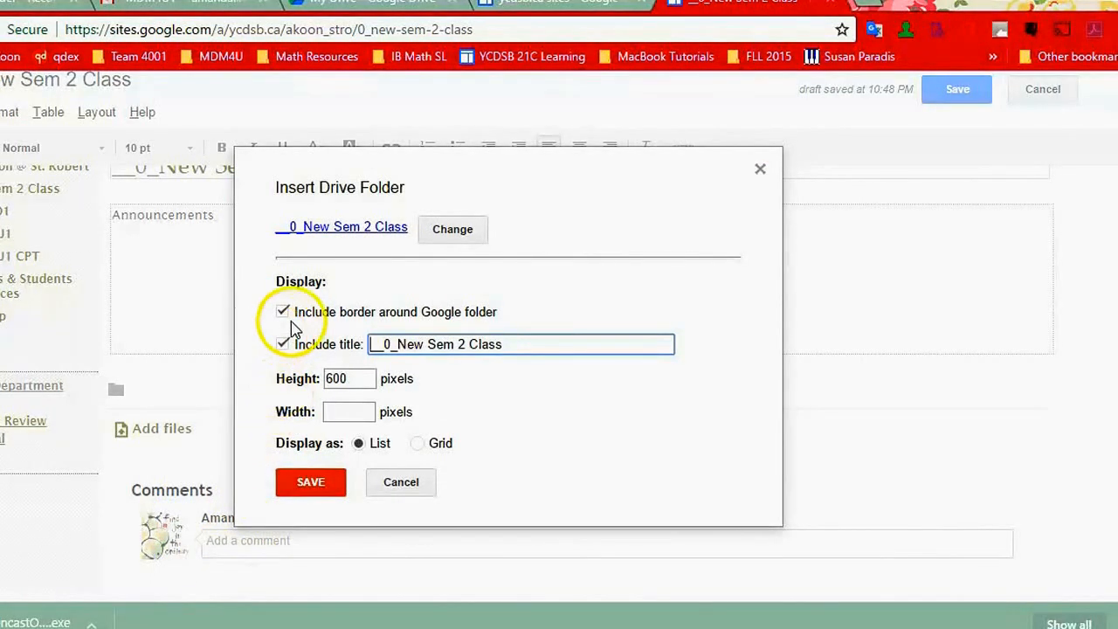
- Shorten the embedded folder's title to "New Sem 2 Class", disable showing the title, and save the folder settings and the page
left_click_drag(398, 346, 366, 353)
key("BackSpace")
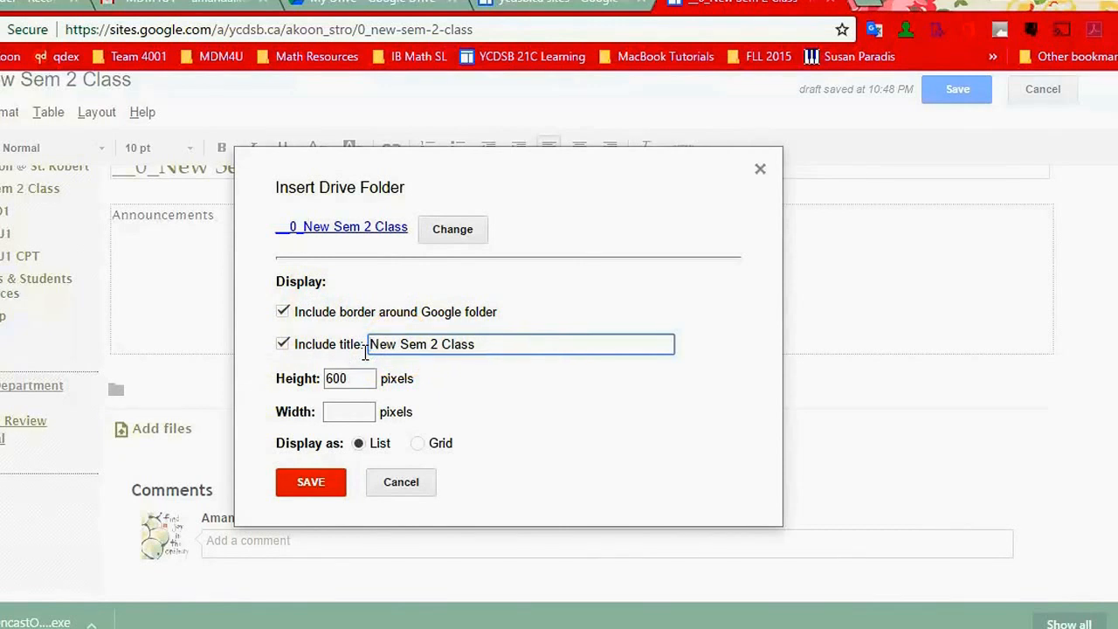
left_click(284, 346)
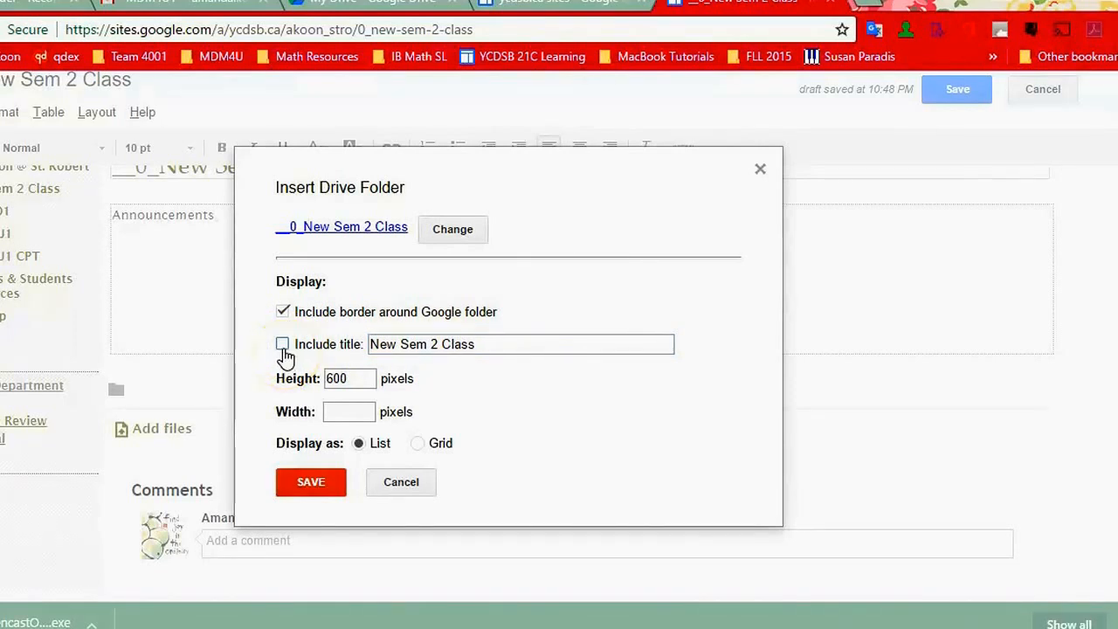
left_click(320, 483)
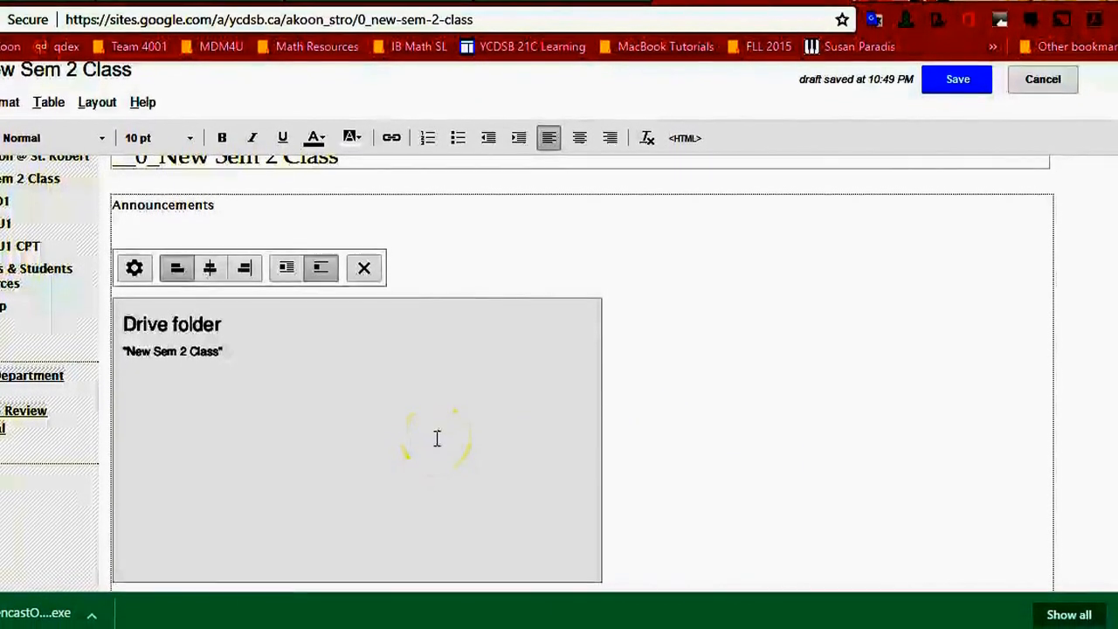
left_click(968, 86)
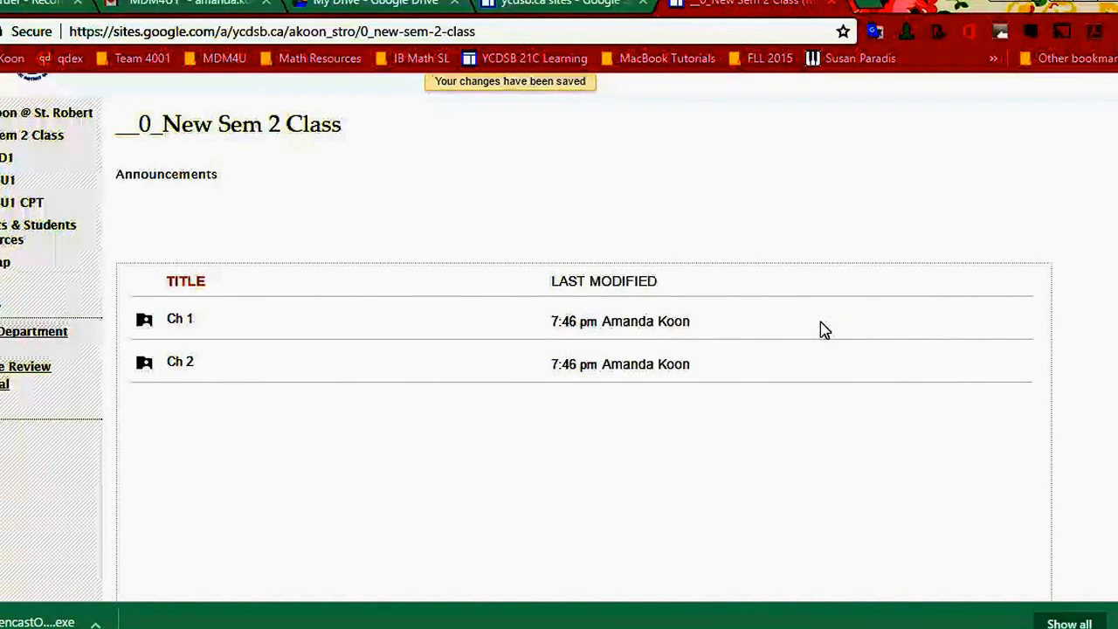
- In the page's settings, disable attachments and comments, enable showing the page in the sidebar, and save
scroll(821, 322, "up", 3)
left_click(810, 339)
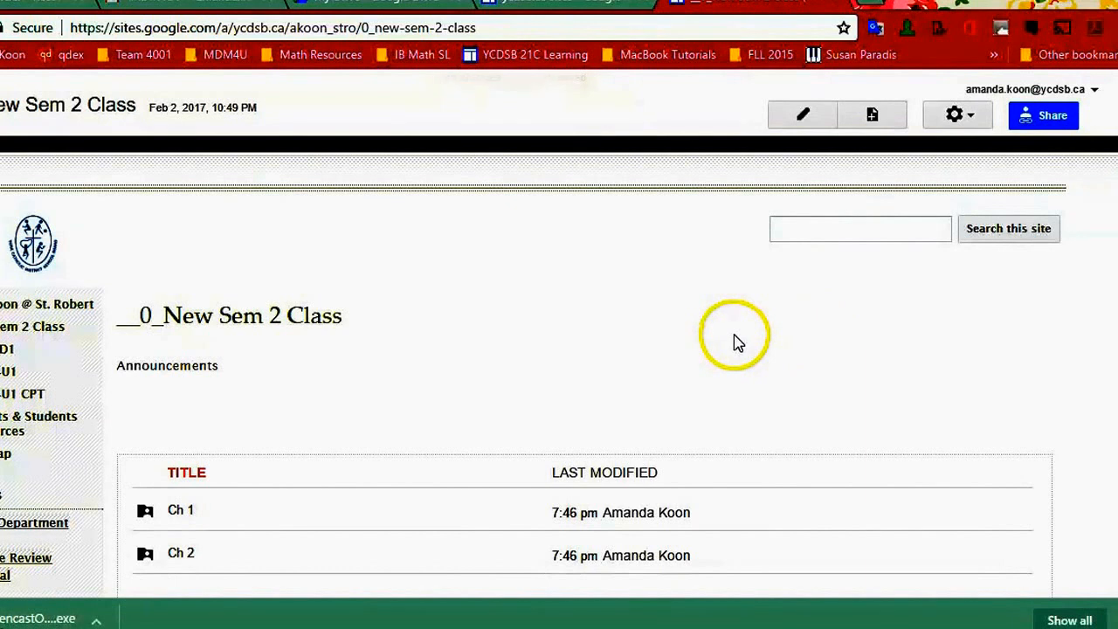
scroll(751, 324, "down", 10)
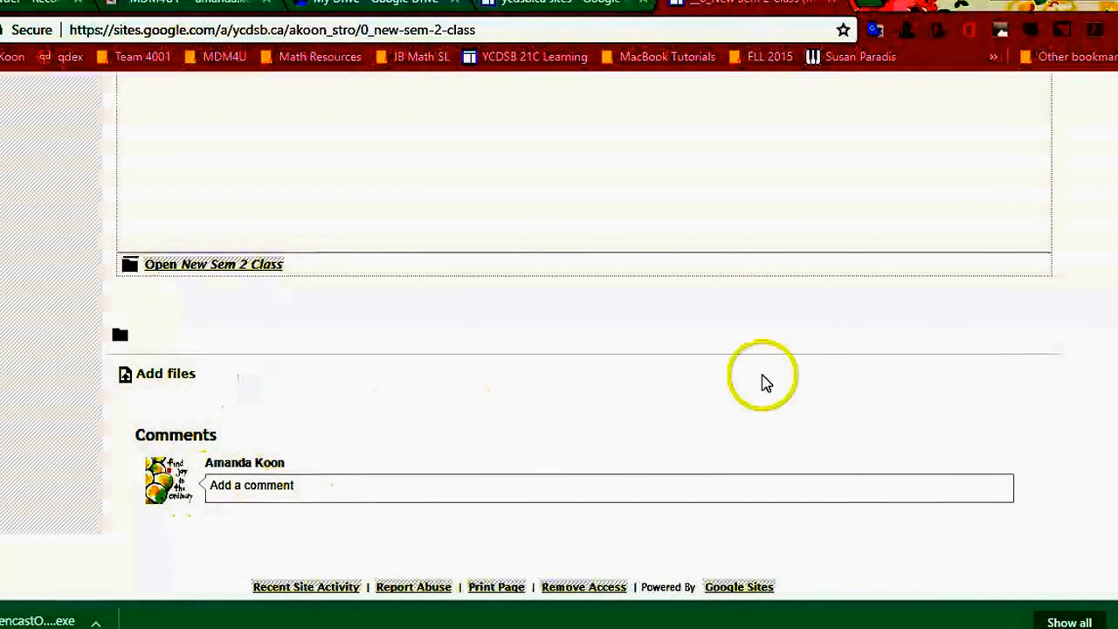
scroll(906, 291, "up", 10)
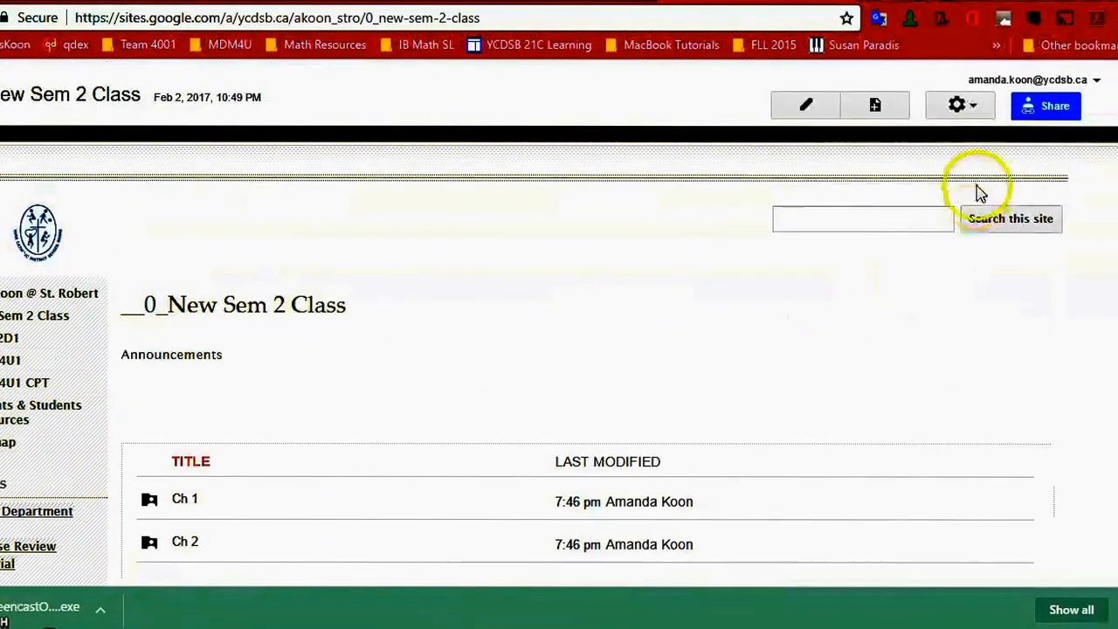
left_click(961, 107)
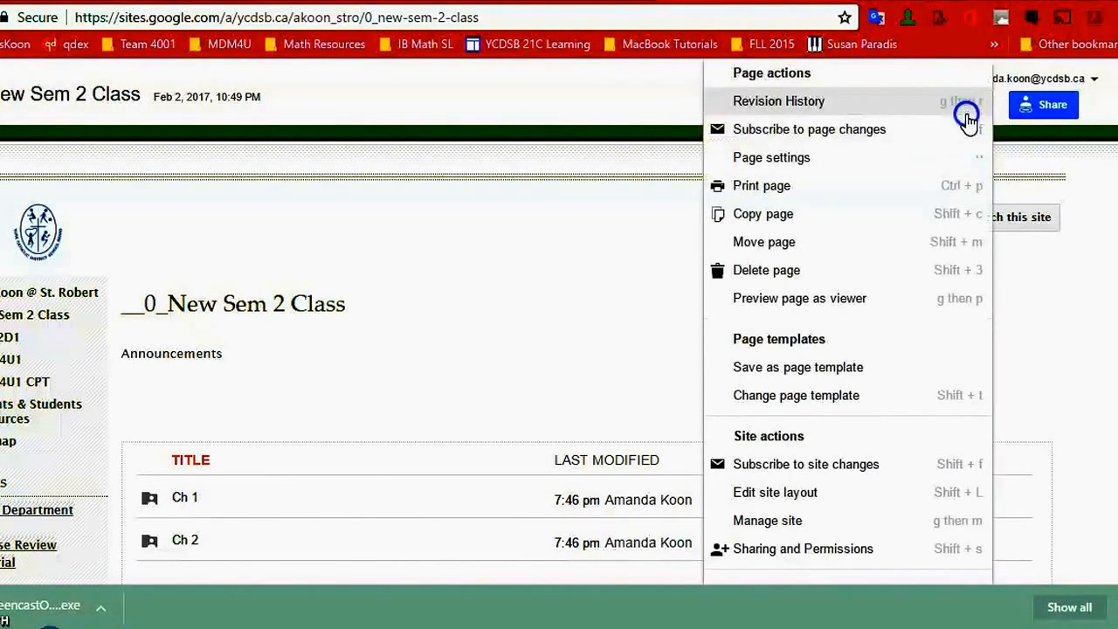
left_click(854, 165)
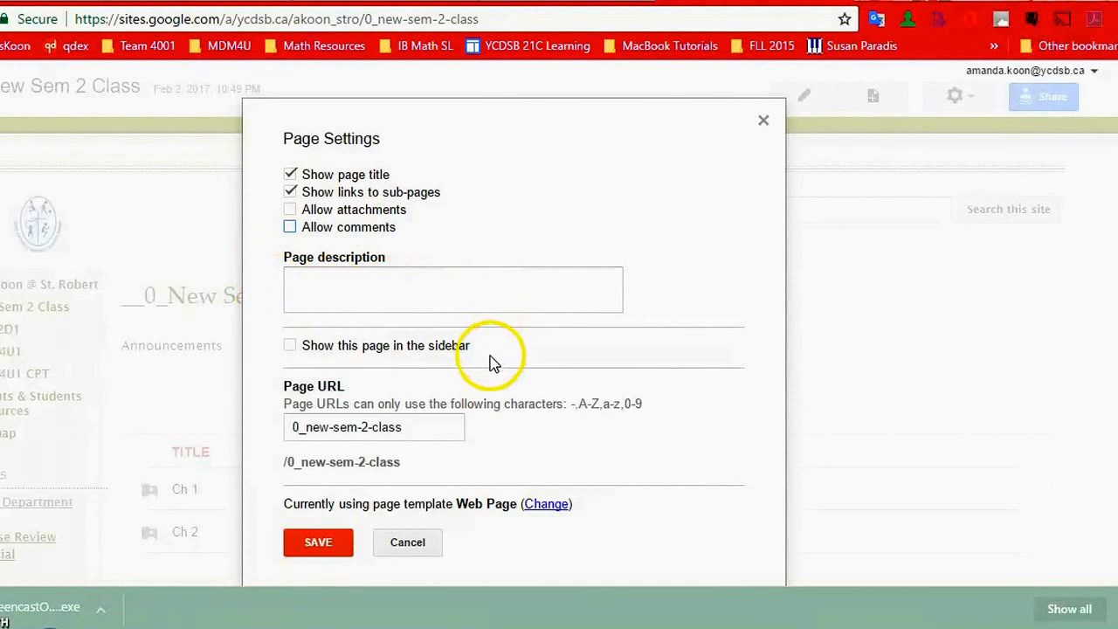
left_click(290, 349)
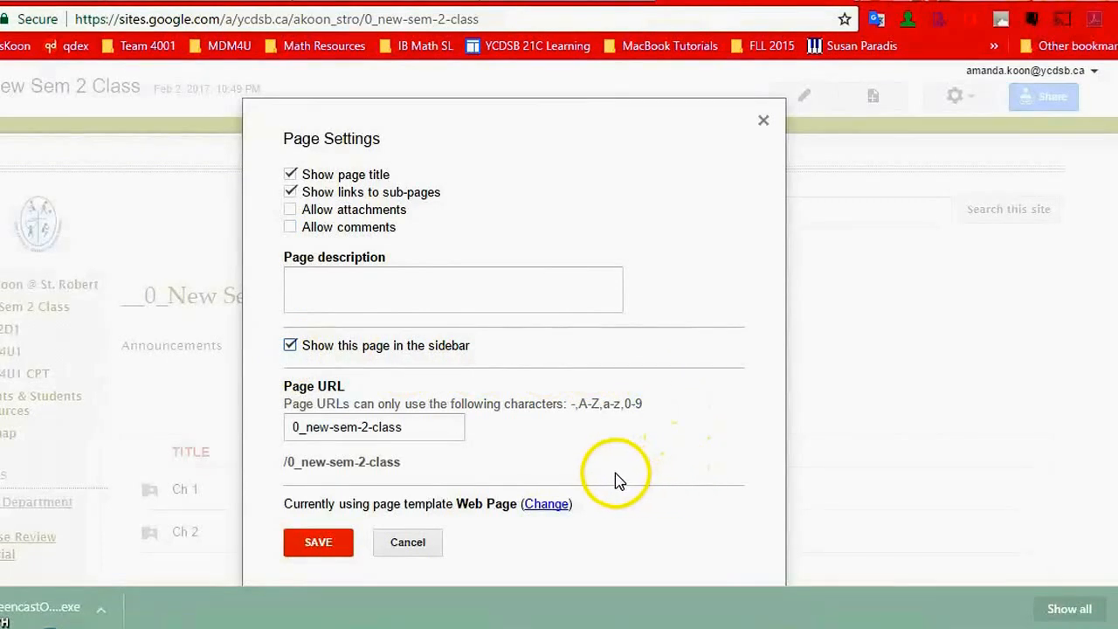
left_click(318, 542)
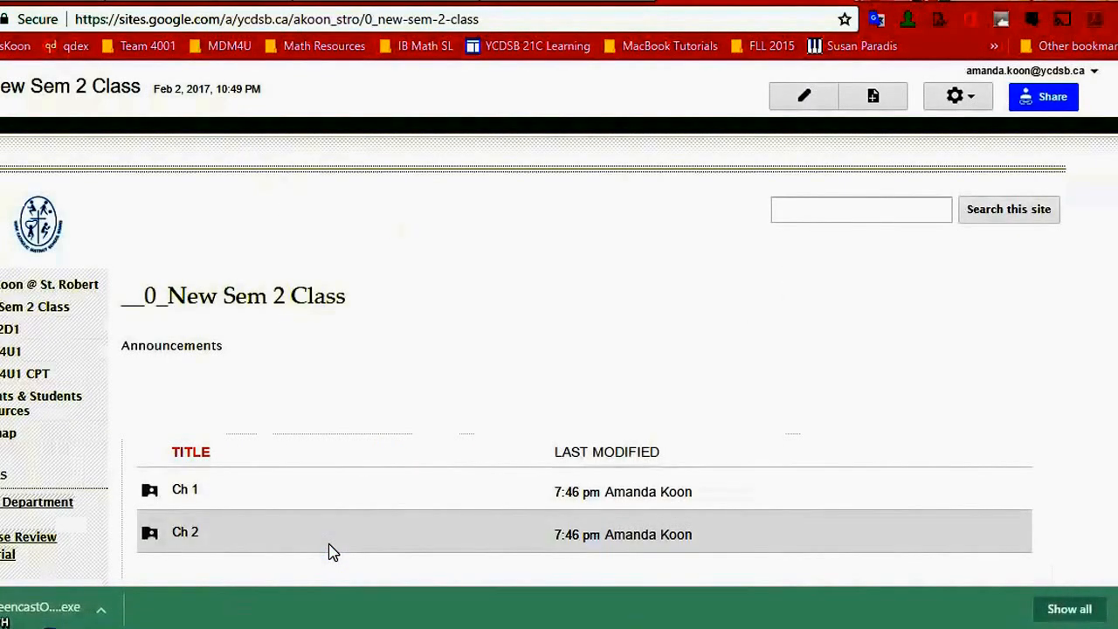
- Start editing the site layout and open the configuration of the sidebar navigation
left_click(57, 348)
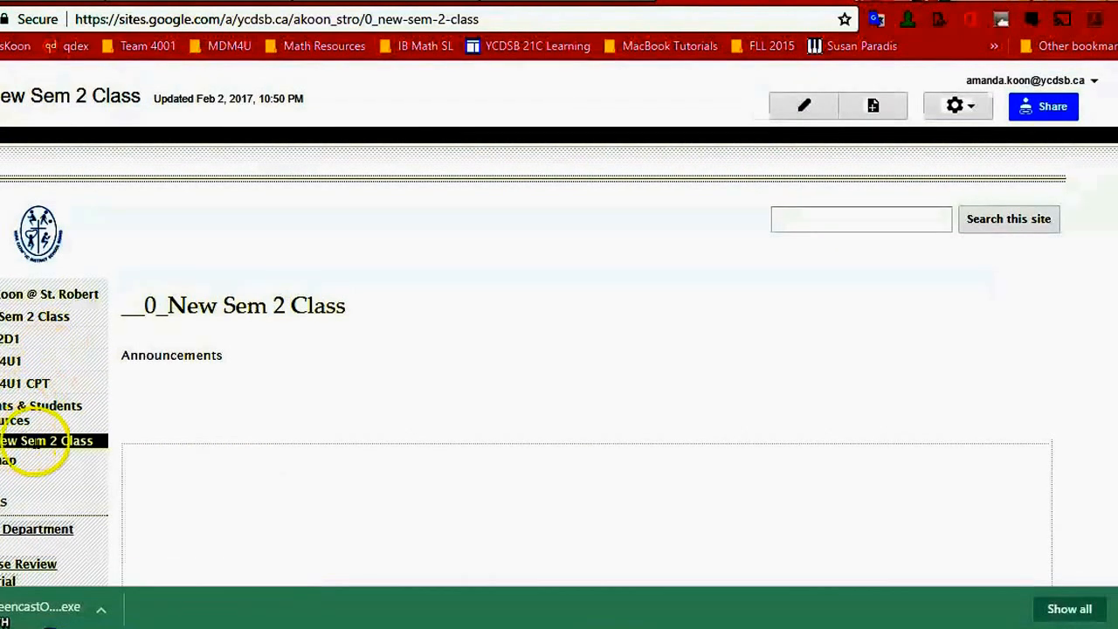
left_click(101, 441)
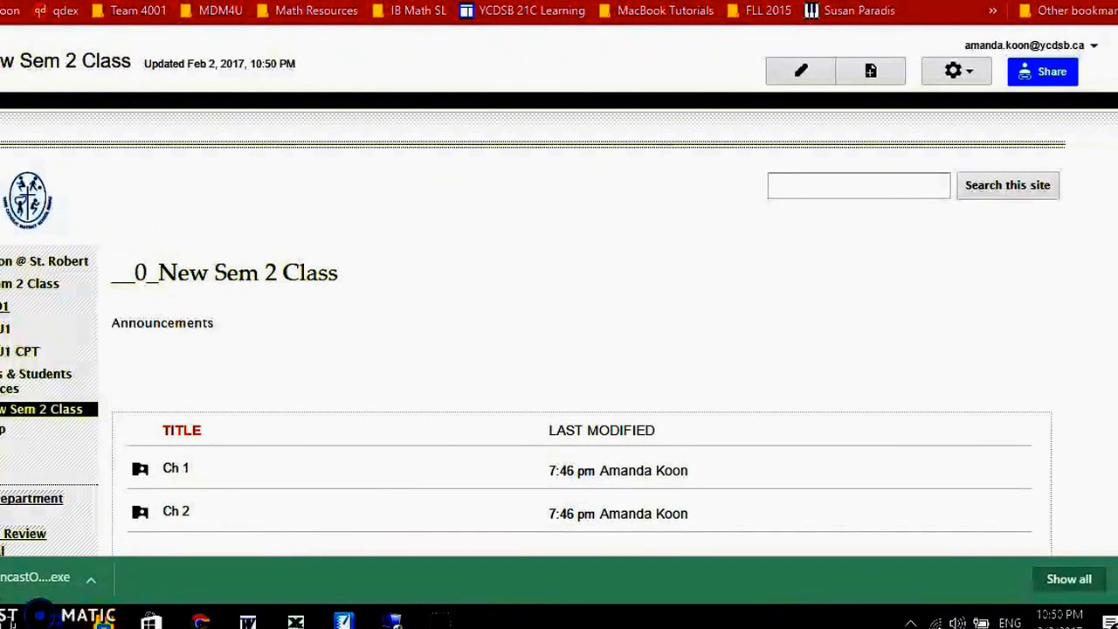
left_click(966, 79)
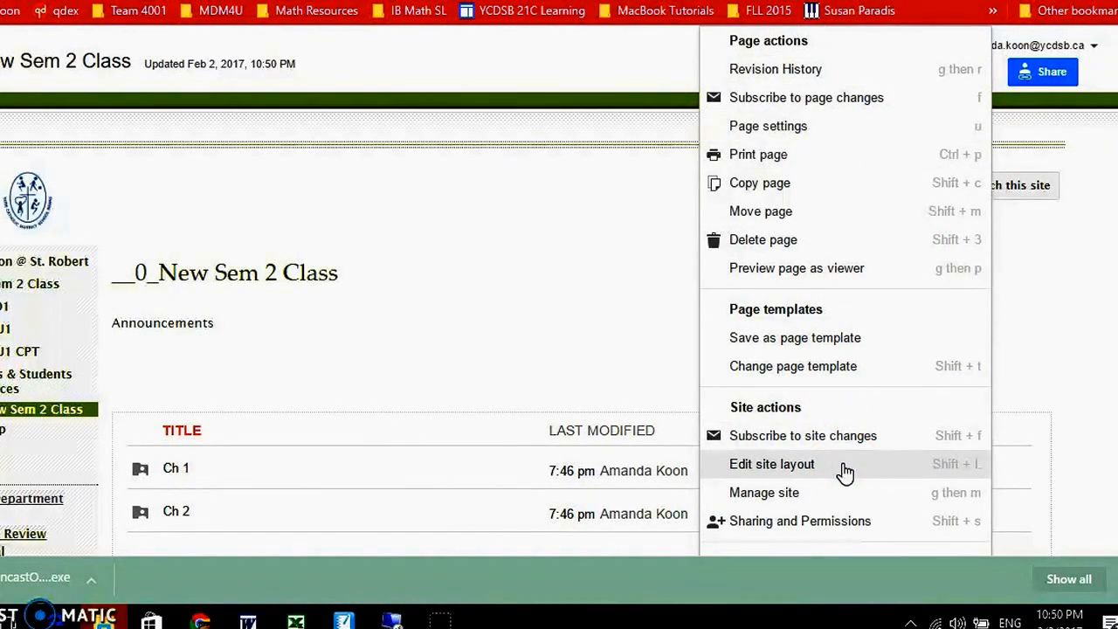
left_click(844, 468)
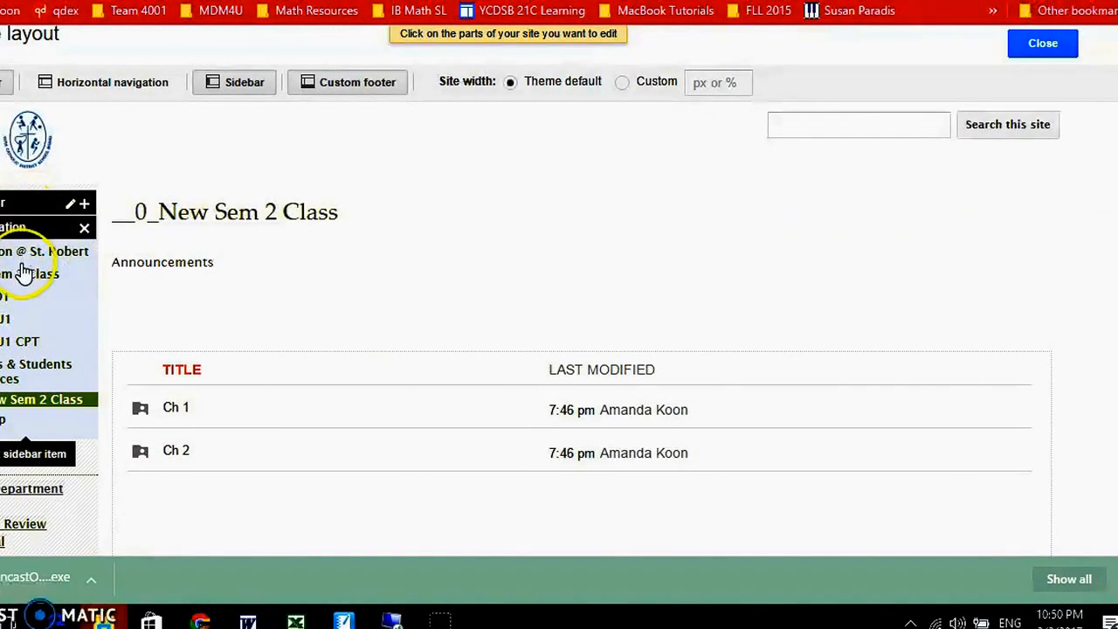
left_click(24, 274)
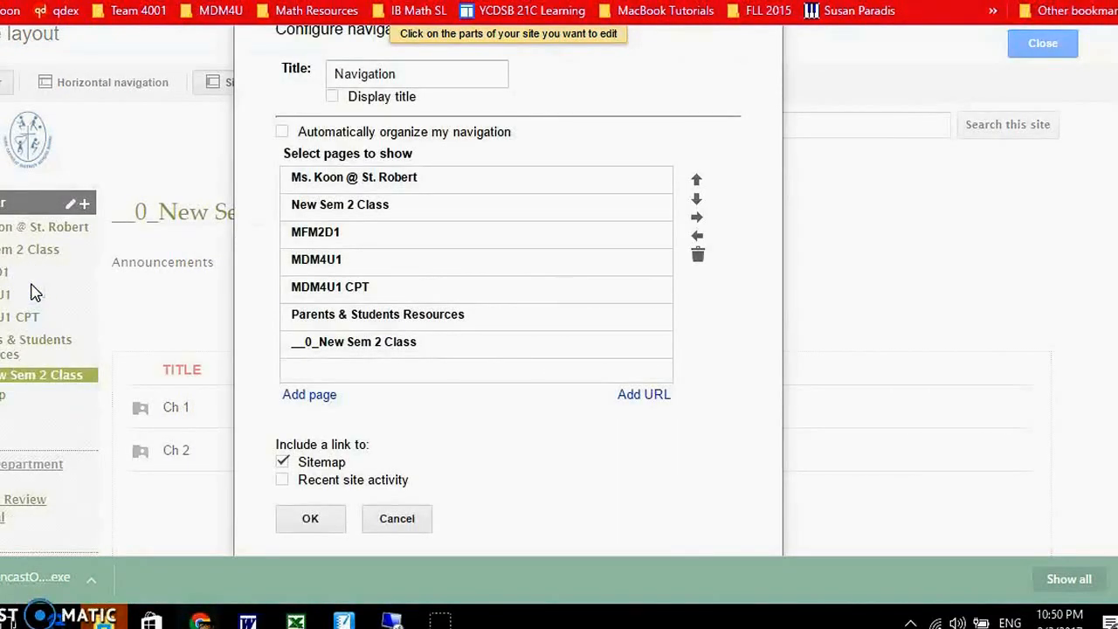
- Move "__0_New Sem 2 Class" up the navigation page list to directly above "New Sem 2 Class"
left_click(489, 353)
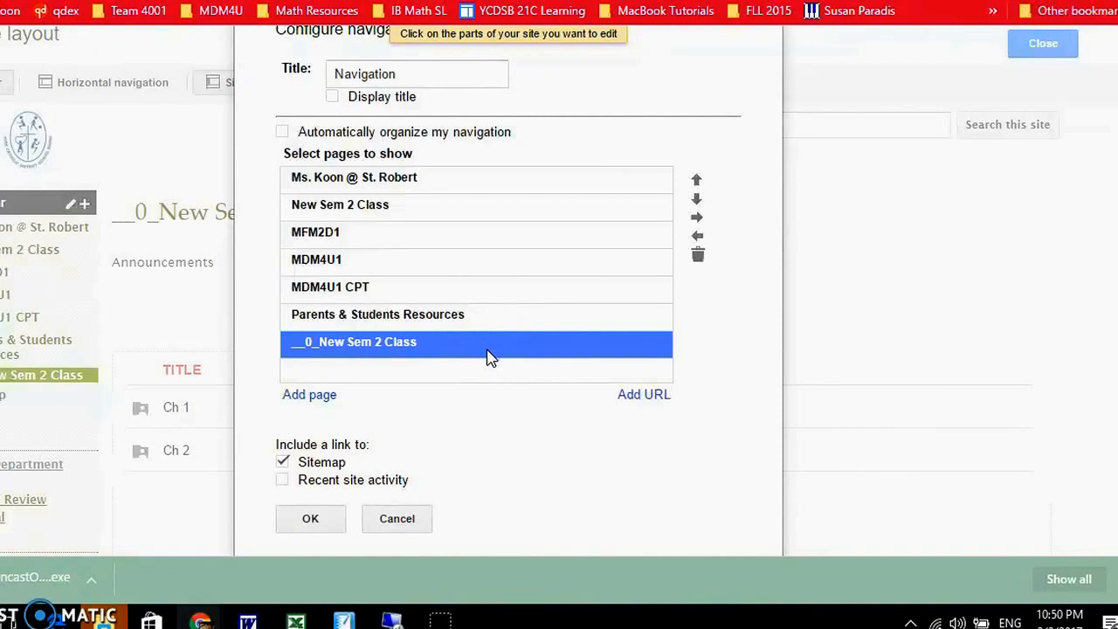
left_click(696, 183)
left_click(696, 183)
left_click(697, 183)
left_click(696, 184)
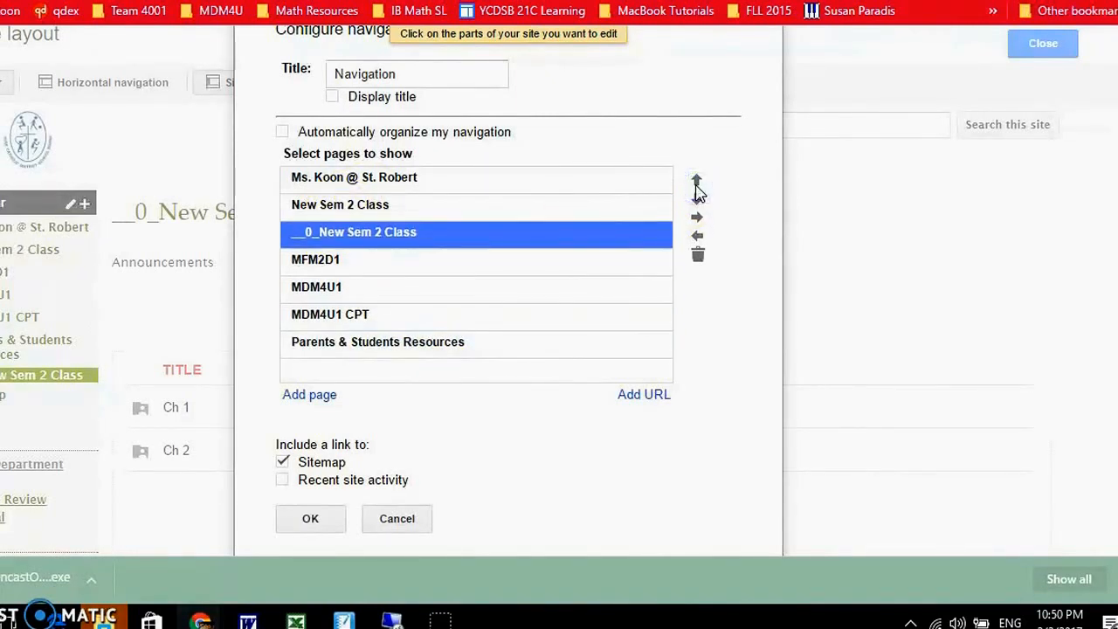
left_click(697, 184)
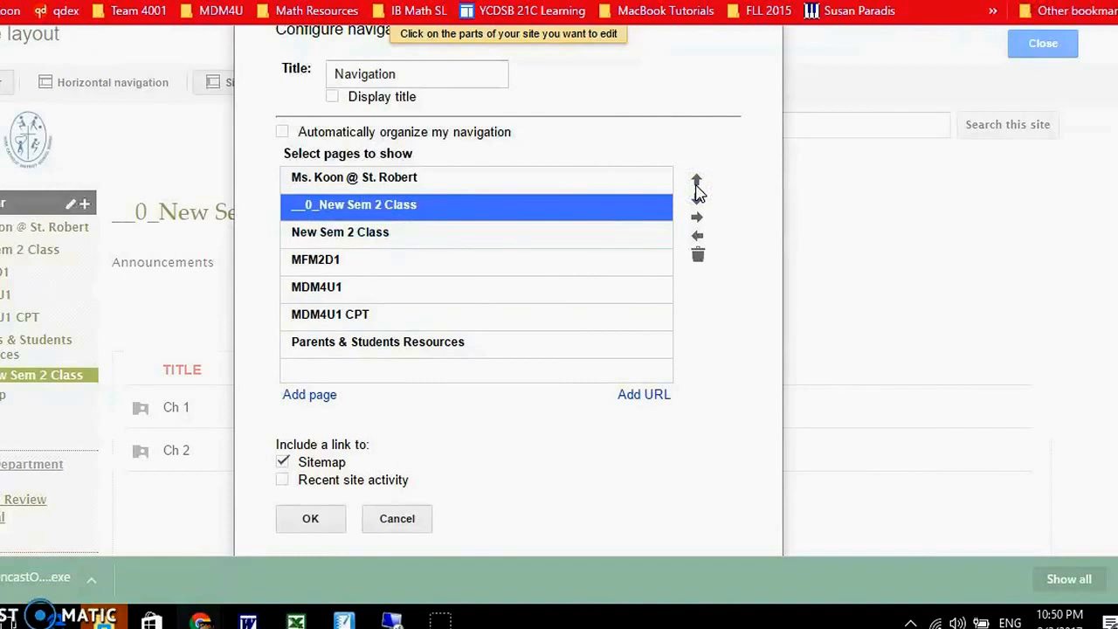
left_click(633, 218)
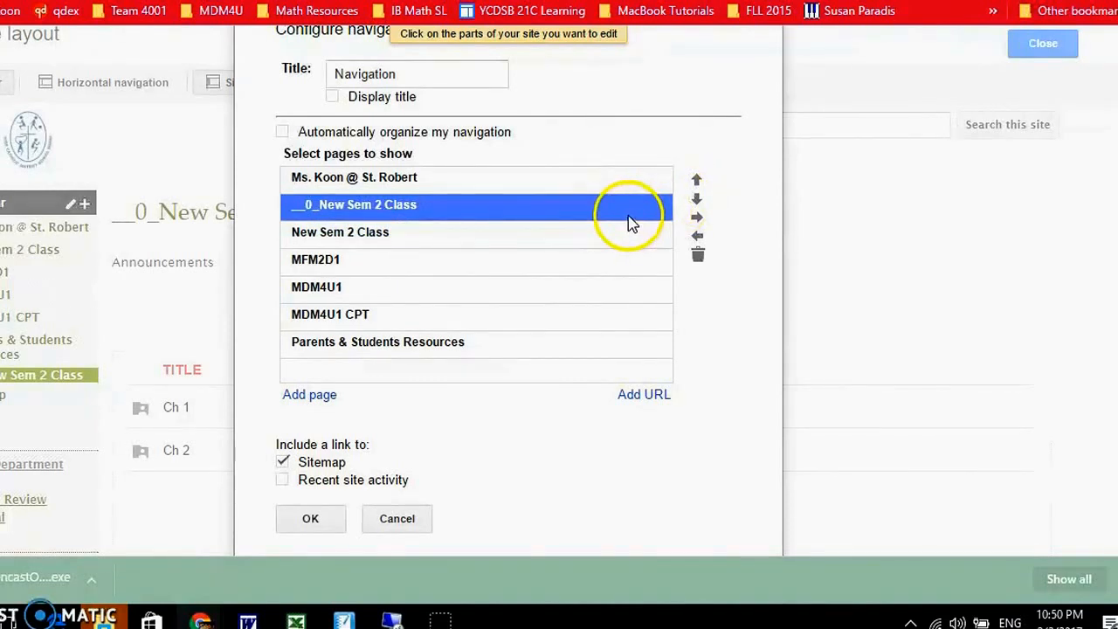
- Remove MFM2D1 from the sidebar navigation, save the navigation changes and close the site layout editor
left_click(446, 262)
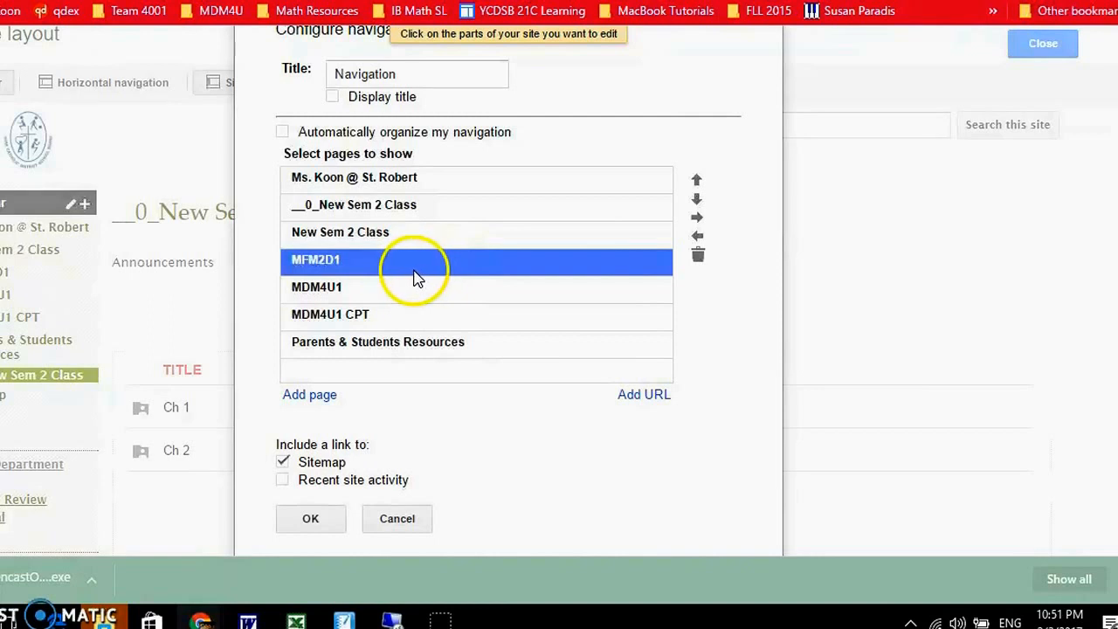
left_click(698, 257)
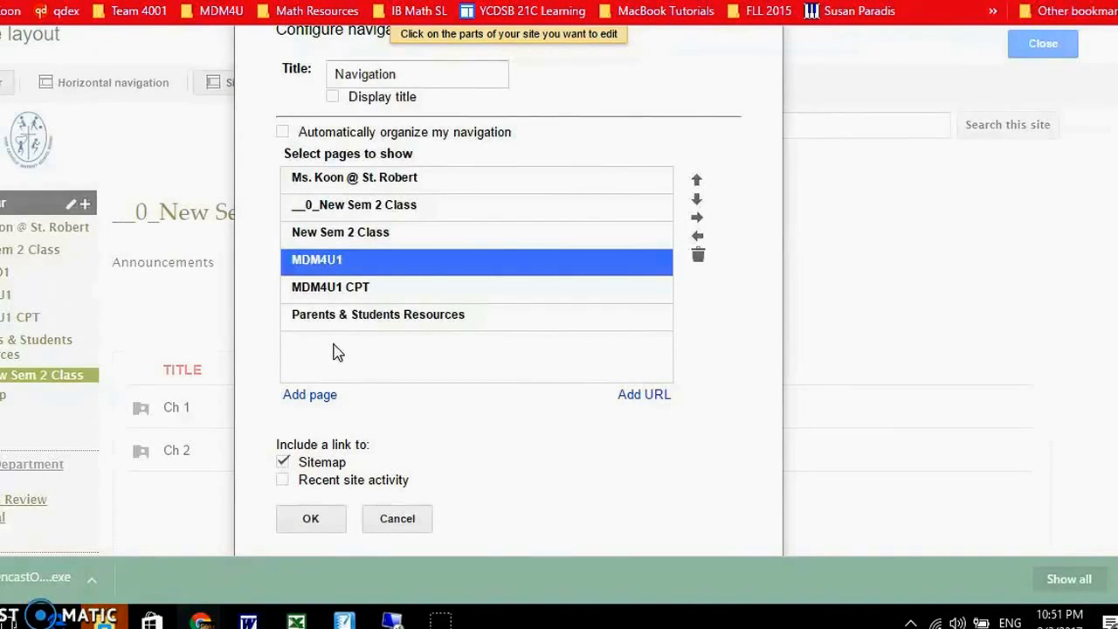
left_click(311, 519)
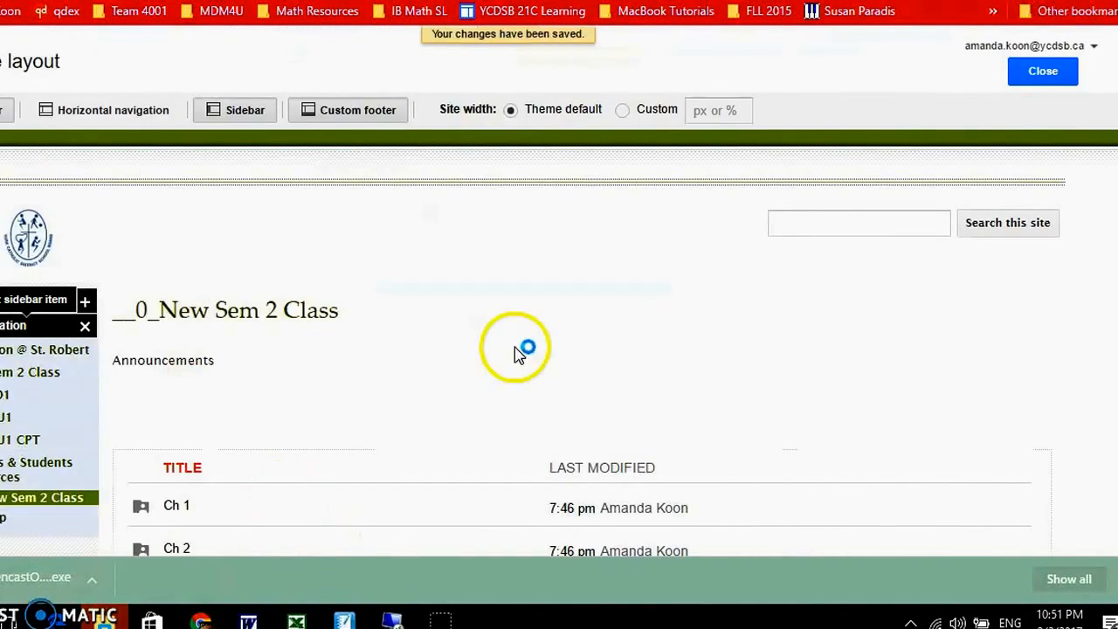
left_click(1043, 72)
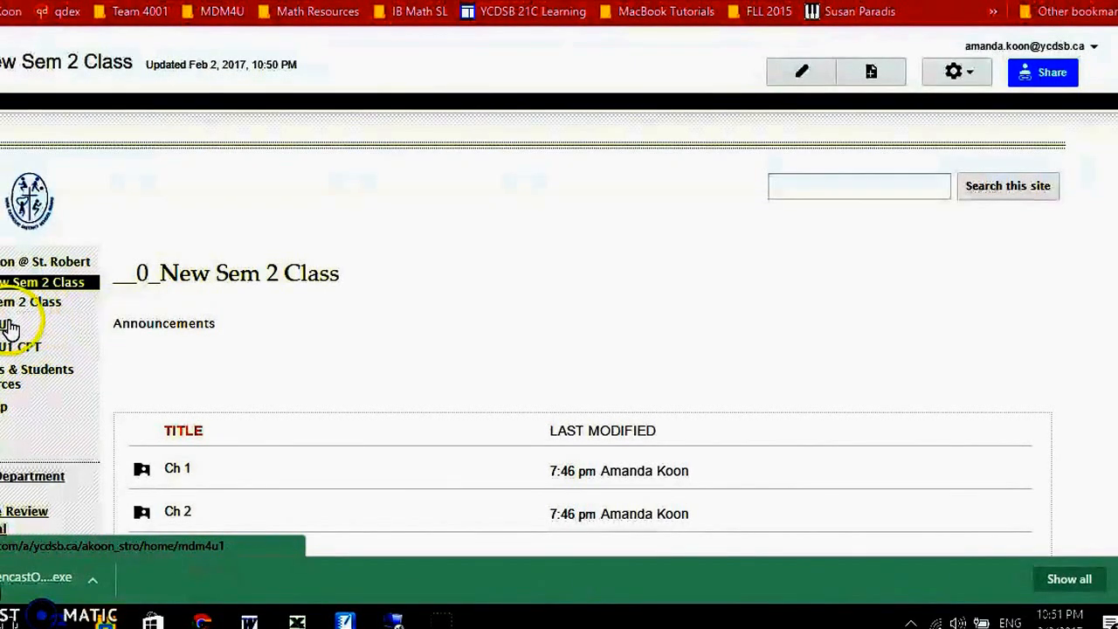
- Open the site's Sitemap and expand the teacher's home page branch to look for the MFM2D1 page
left_click(5, 414)
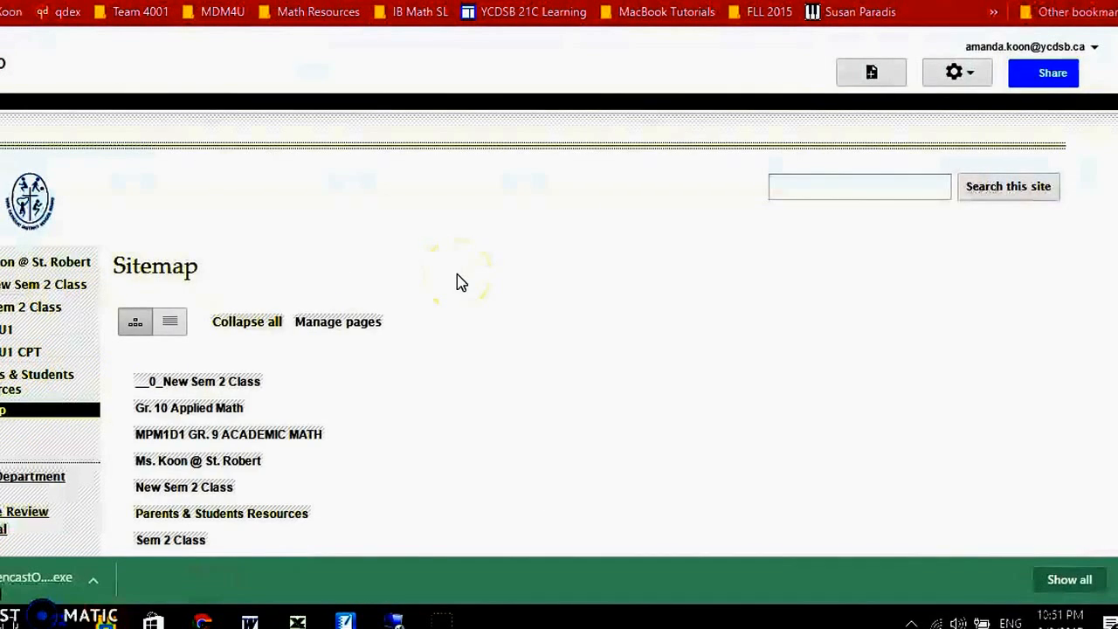
scroll(457, 289, "down", 3)
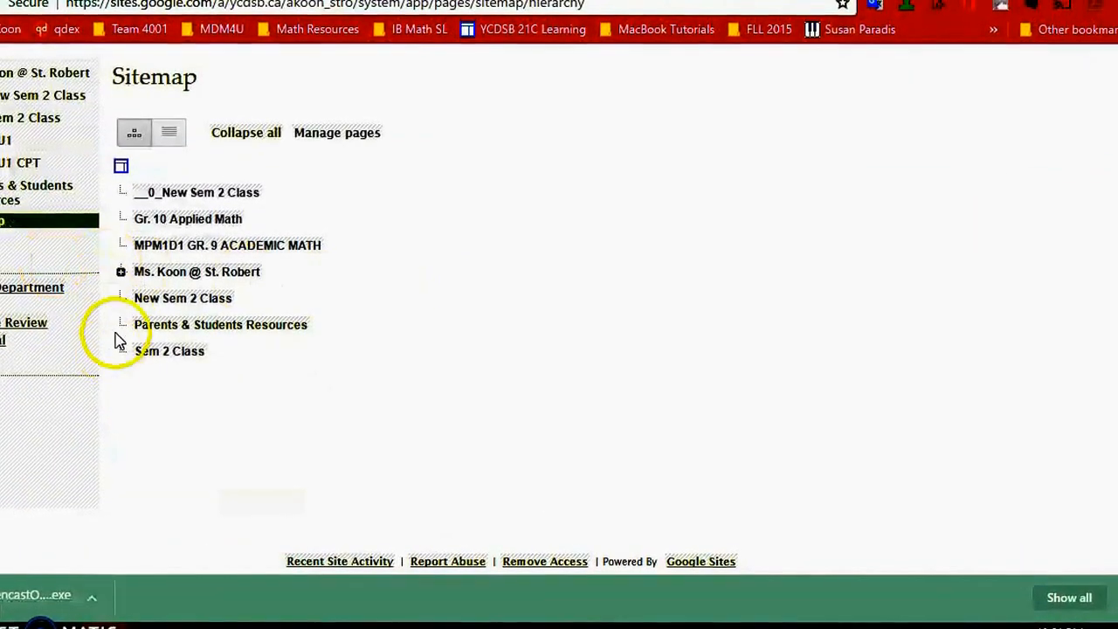
left_click(121, 271)
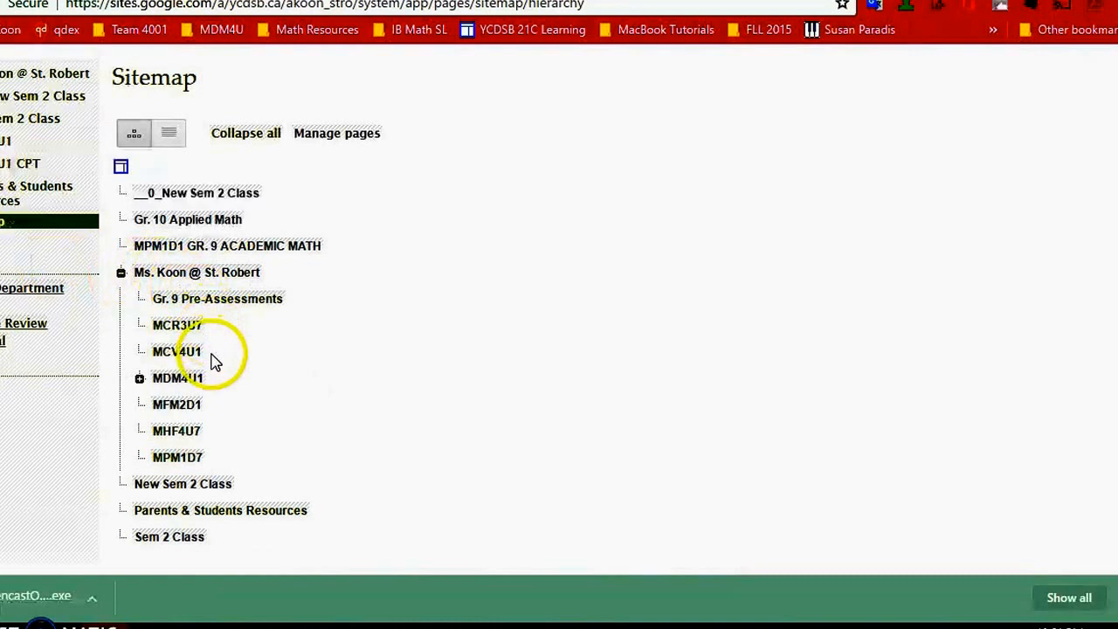
- Open the MFM2D1 page from the sitemap to view its calendar and announcements
left_click(163, 411)
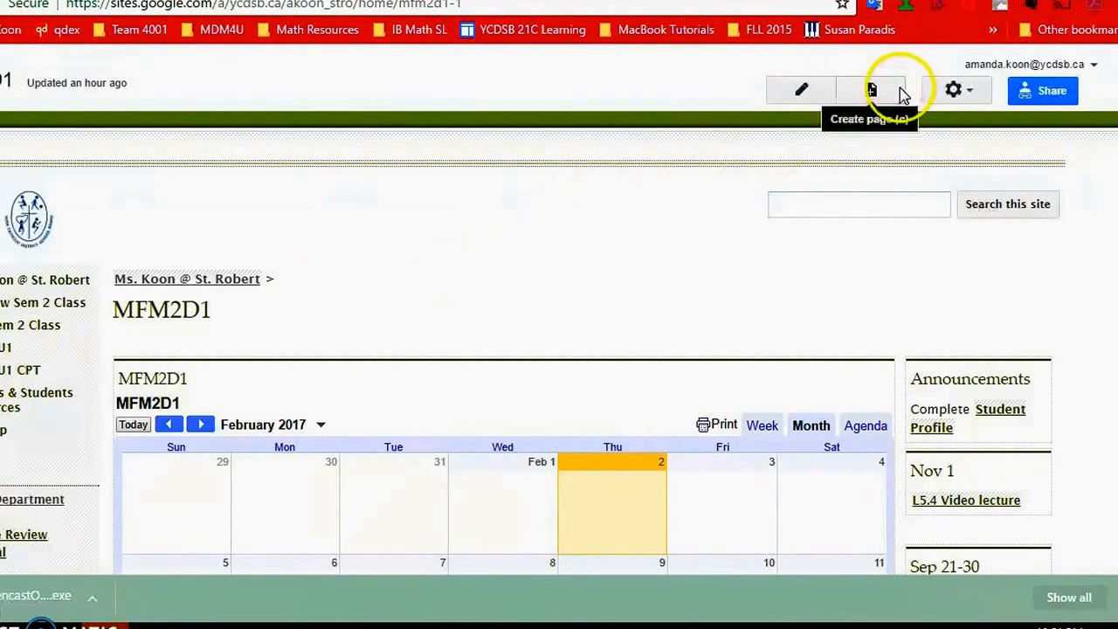
- Switch to Google Drive, check the link-sharing options of the "__0_New Sem 2 Class" folder and close its sharing settings
left_click(703, 1)
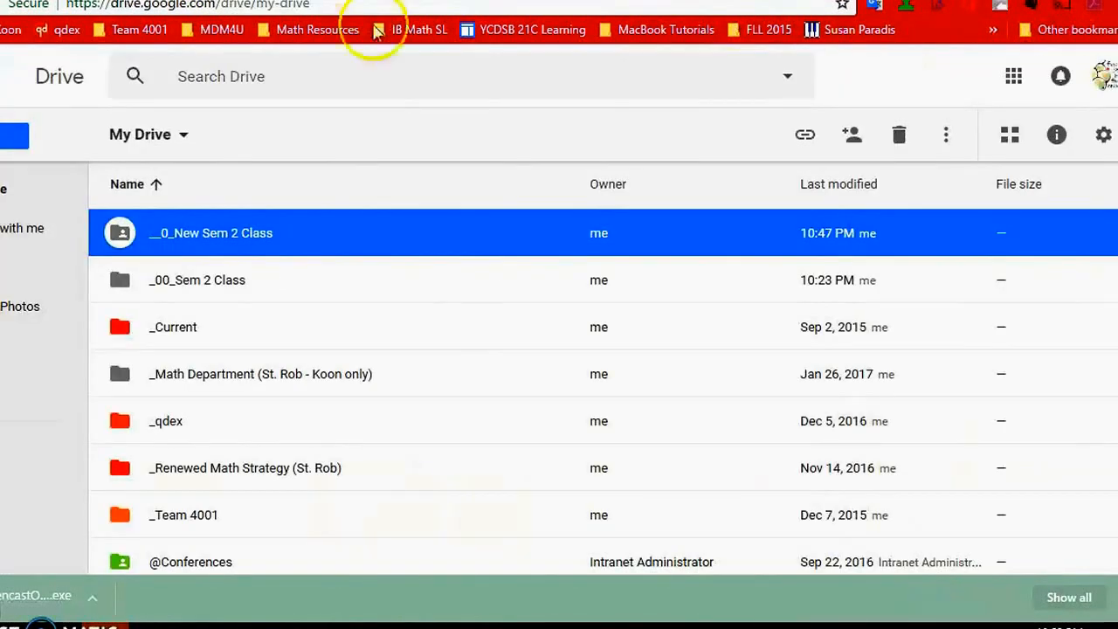
right_click(194, 249)
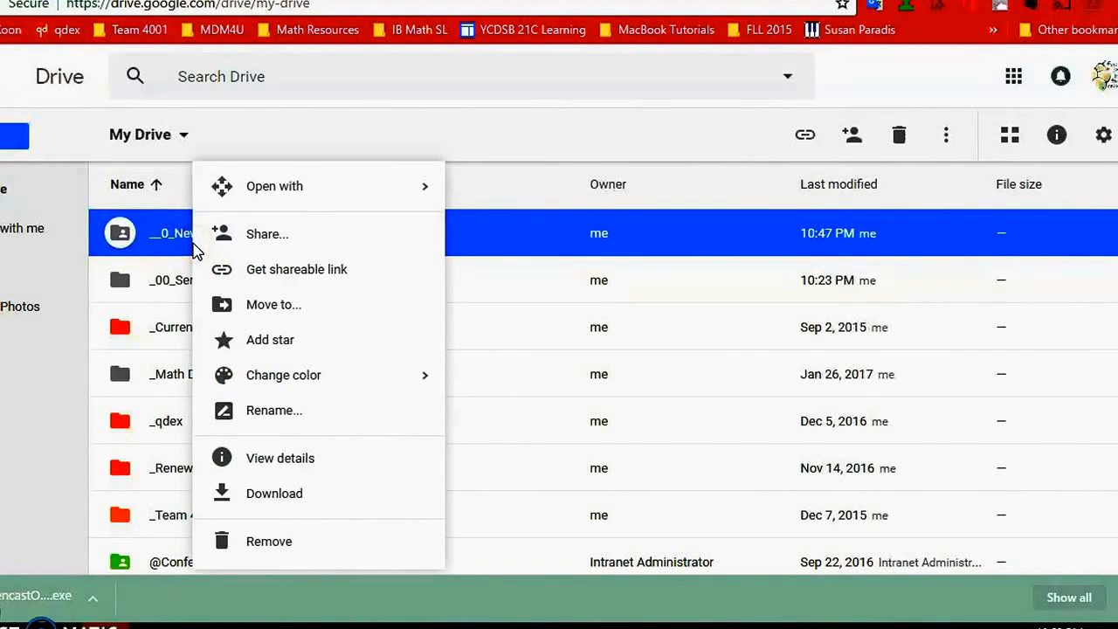
left_click(266, 236)
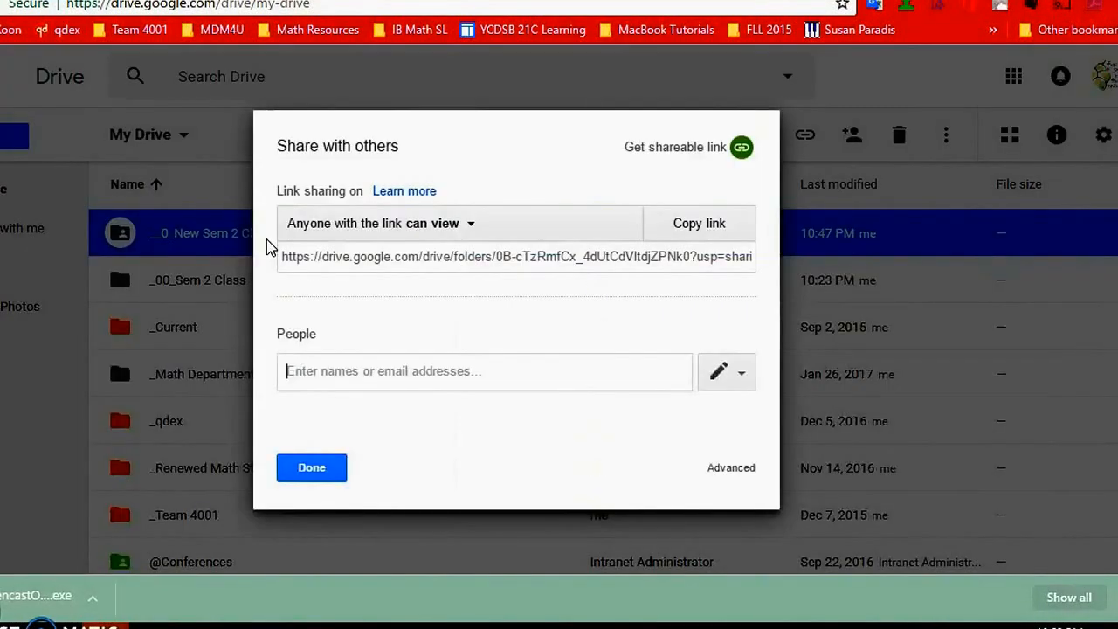
left_click(344, 234)
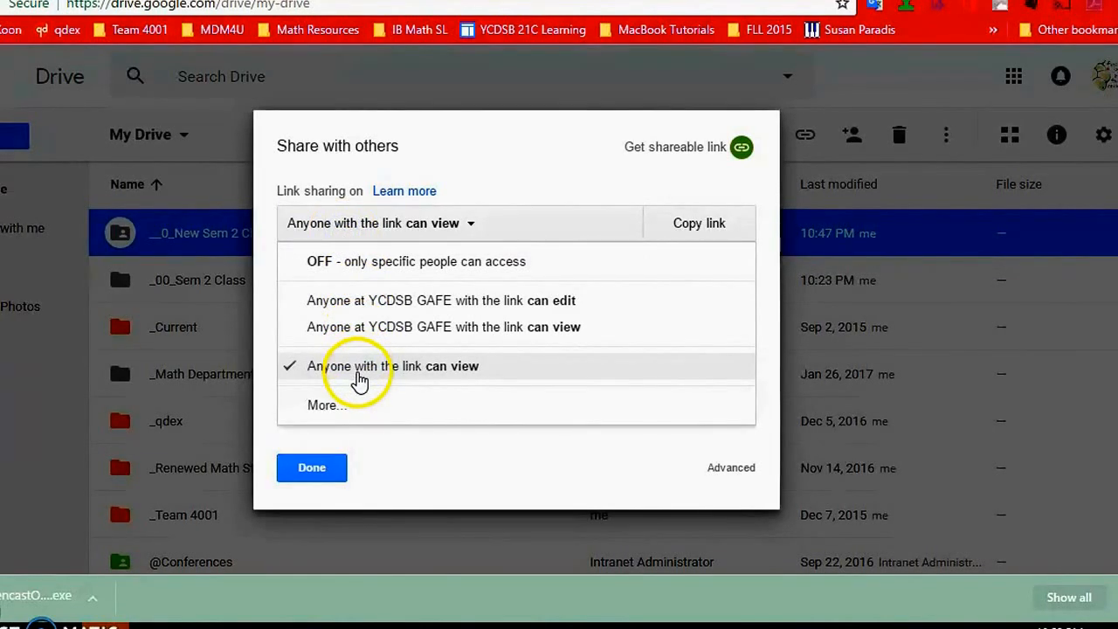
left_click(317, 469)
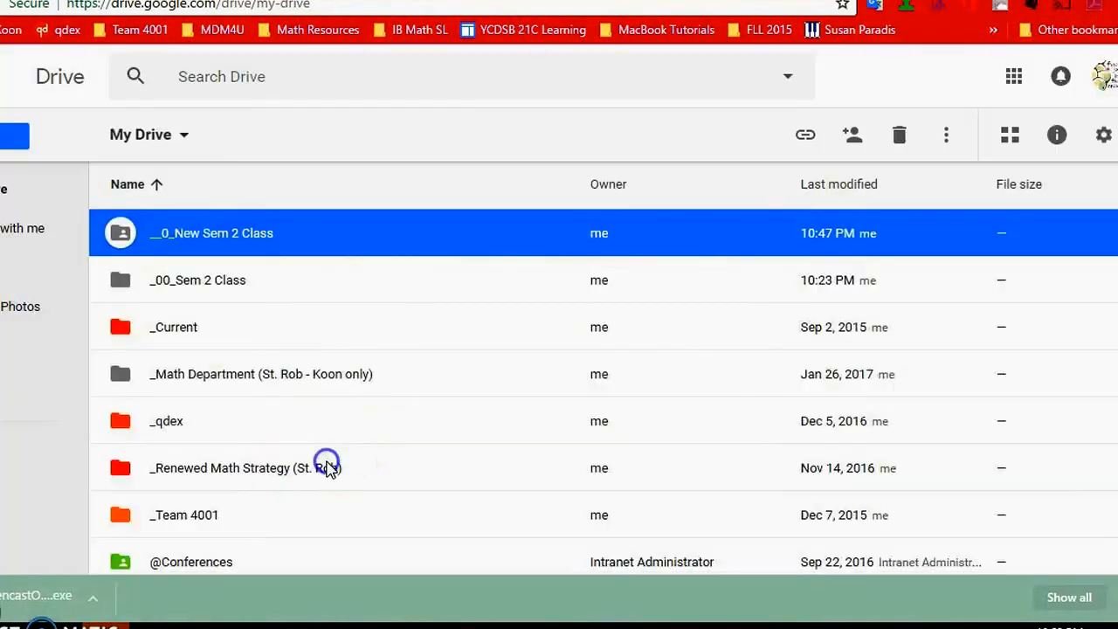